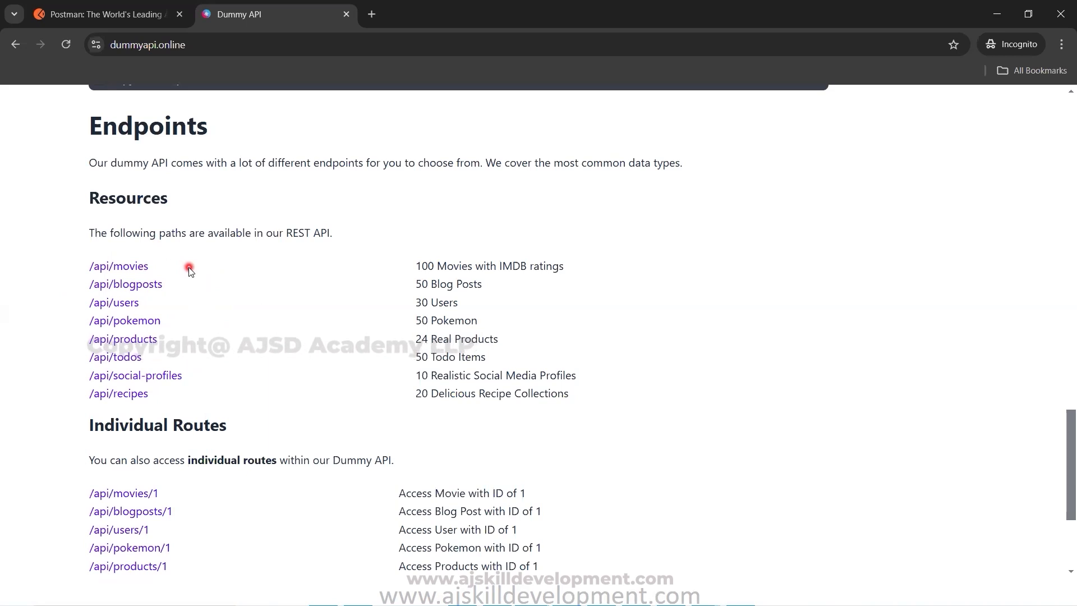
Open /api/movies in a new tab as pretty-printed JSON, select its URL, and return to Postman.
right_click(137, 266)
left_click(184, 286)
left_click(414, 15)
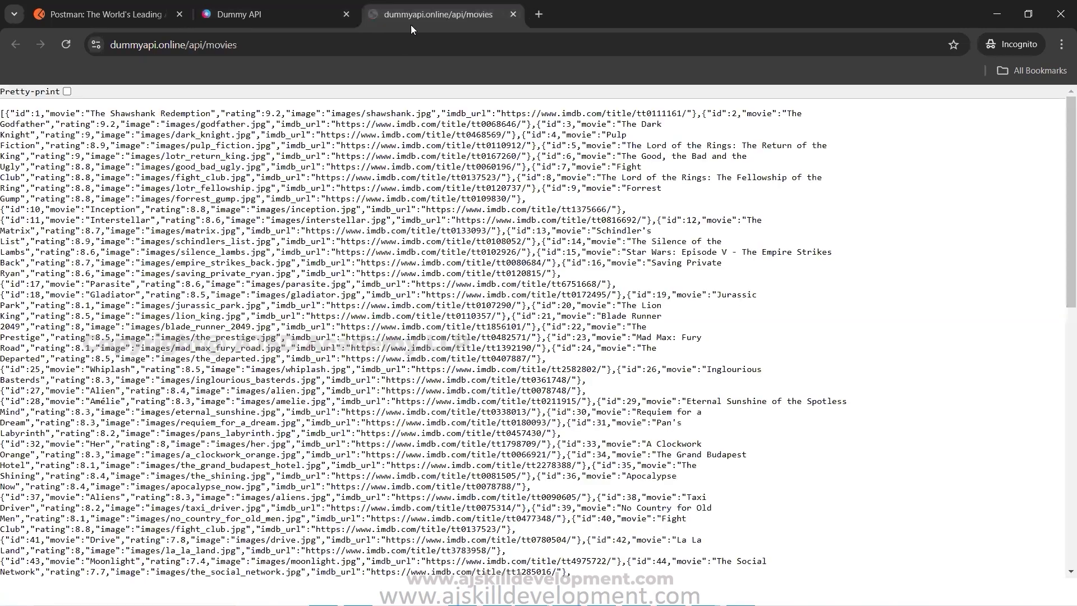
left_click(66, 91)
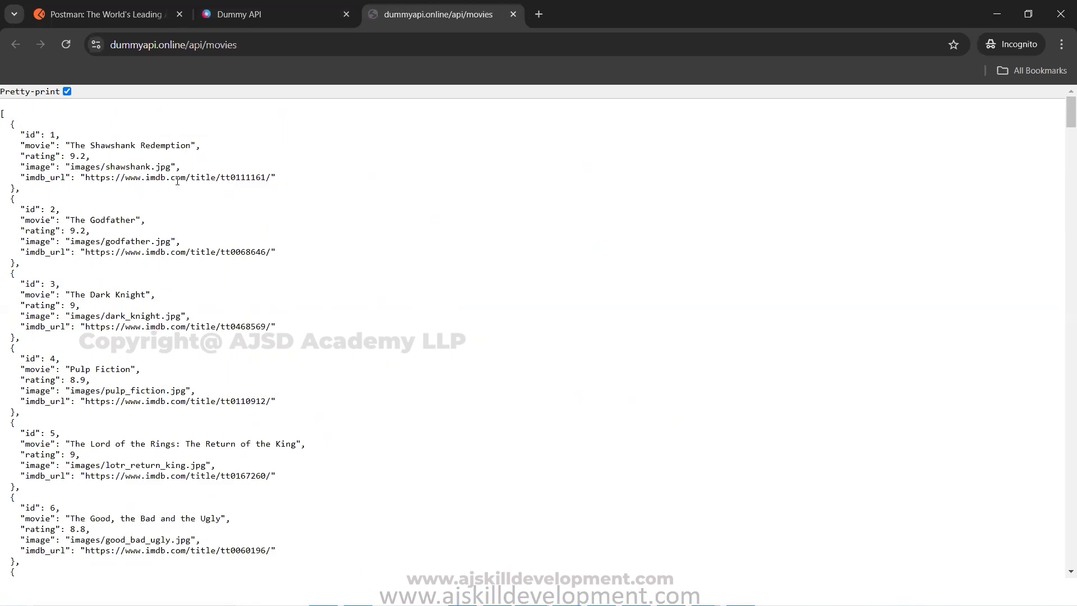
left_click(135, 47)
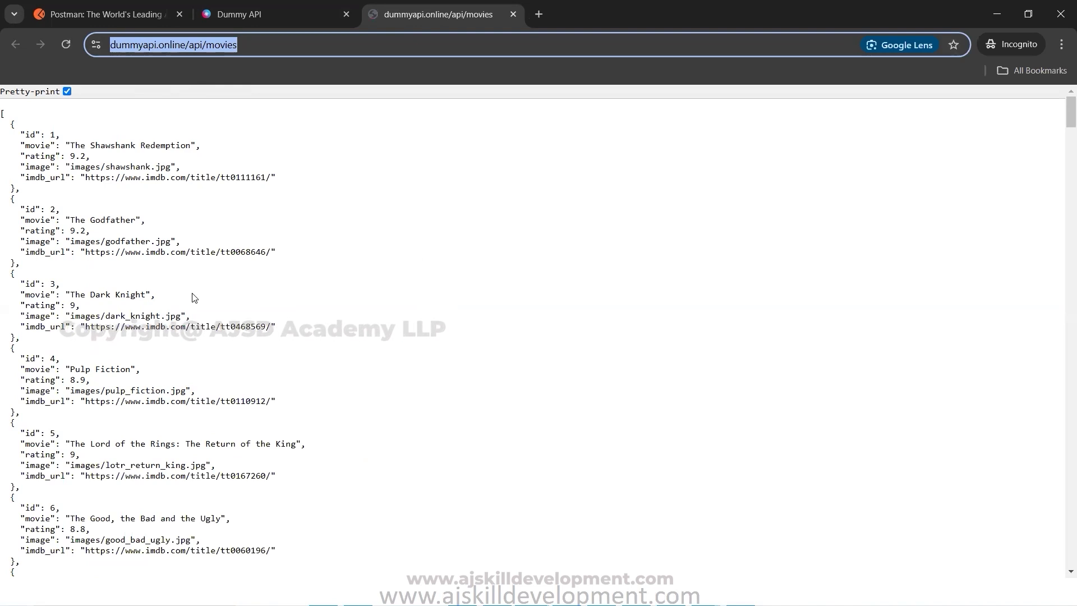
left_click(119, 18)
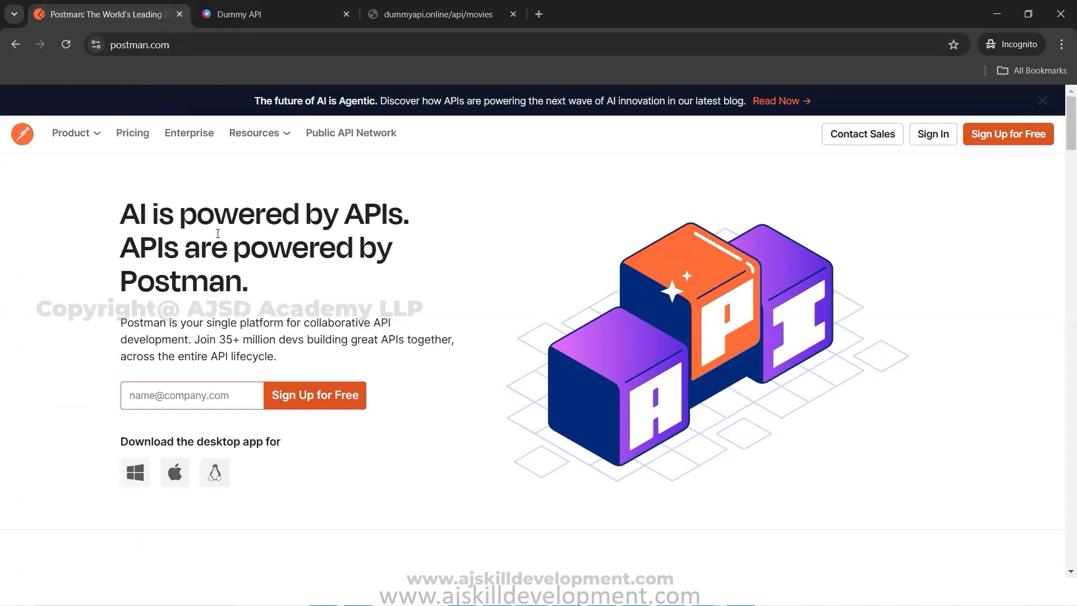
Go to Postman's sign-in page and choose Sign In with Google.
left_click(935, 140)
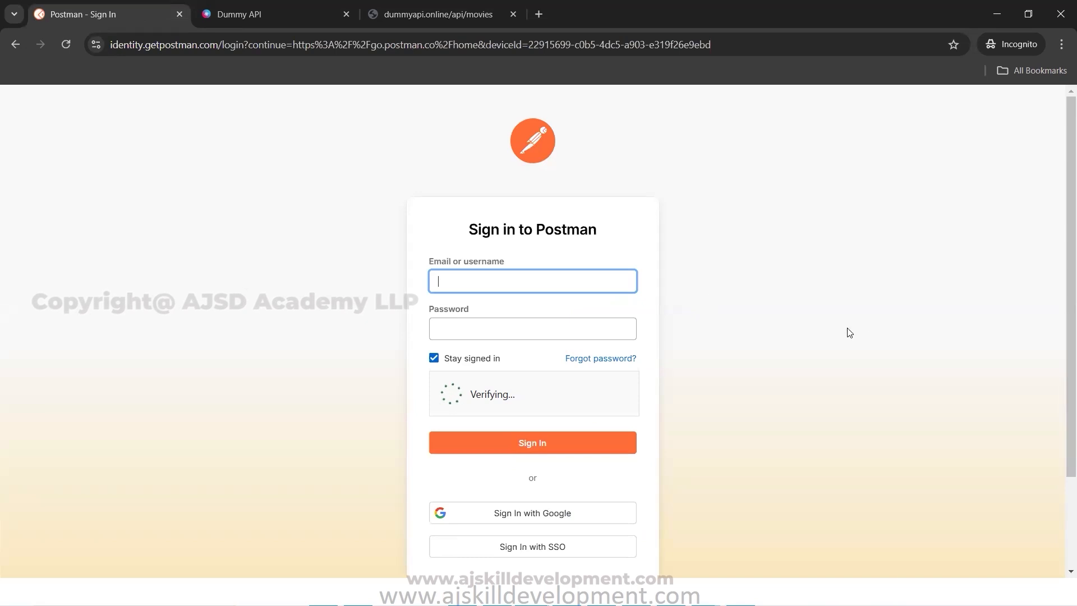
scroll(744, 328, "down", 2)
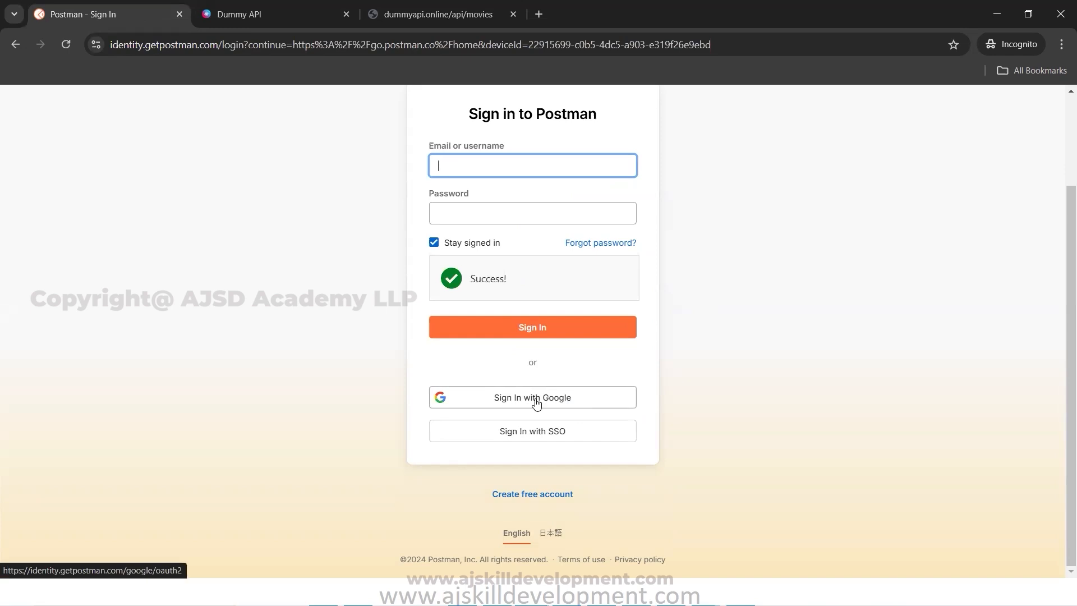
left_click(536, 403)
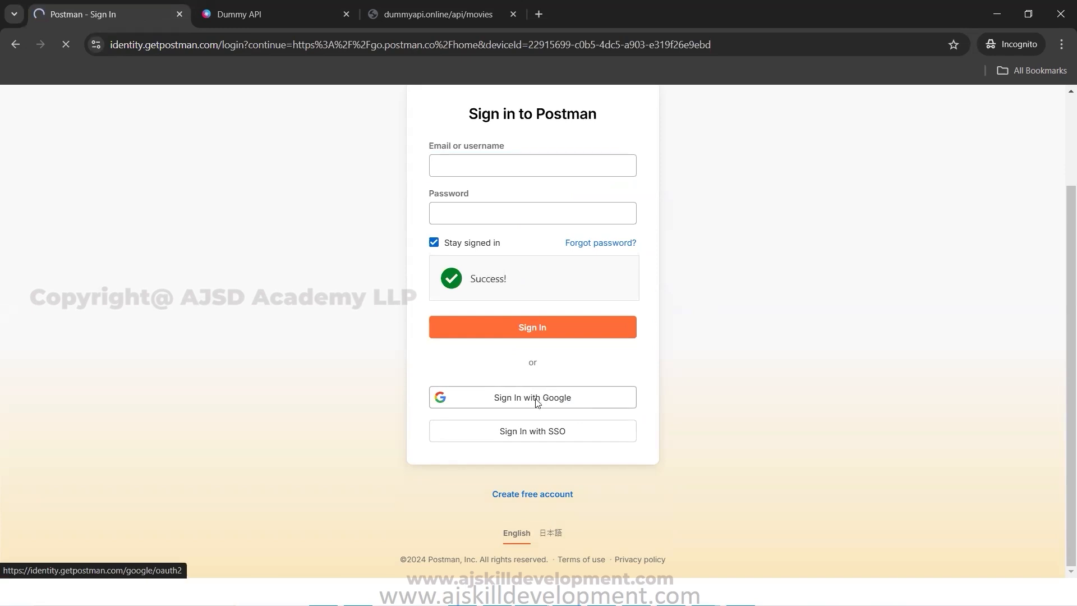
left_click(644, 268)
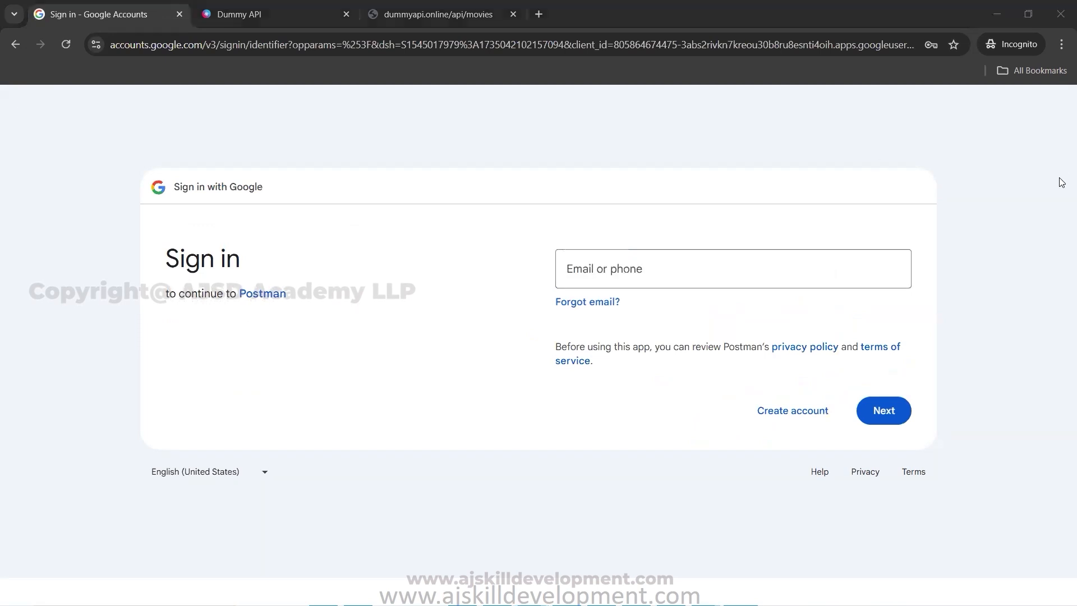
Paste the saved account e-mail and password into Google's sign-in pages and submit each.
left_click(603, 267)
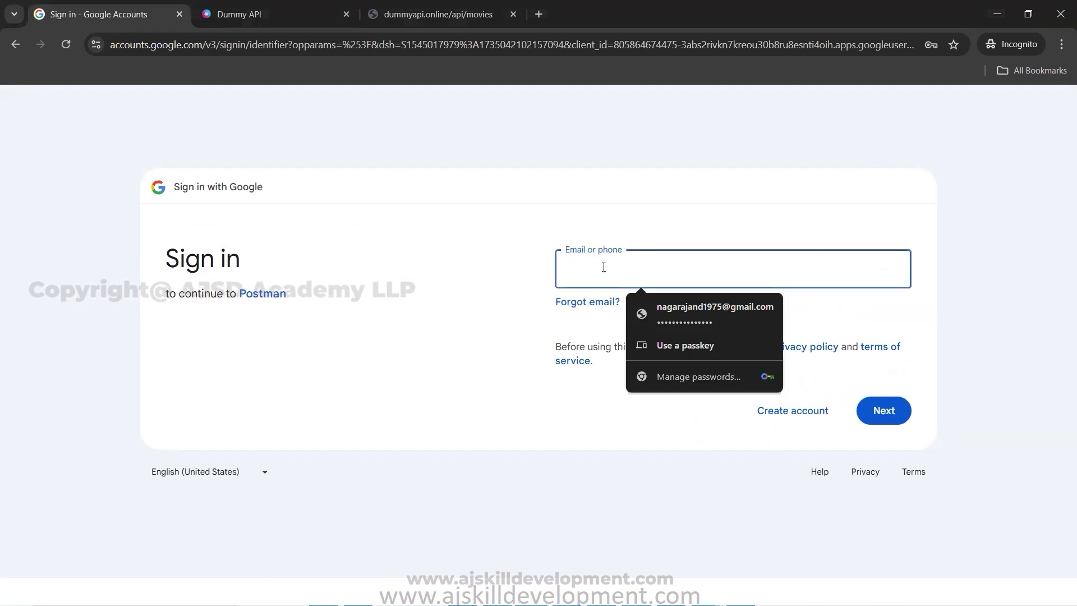
key("ctrl+v")
left_click(884, 410)
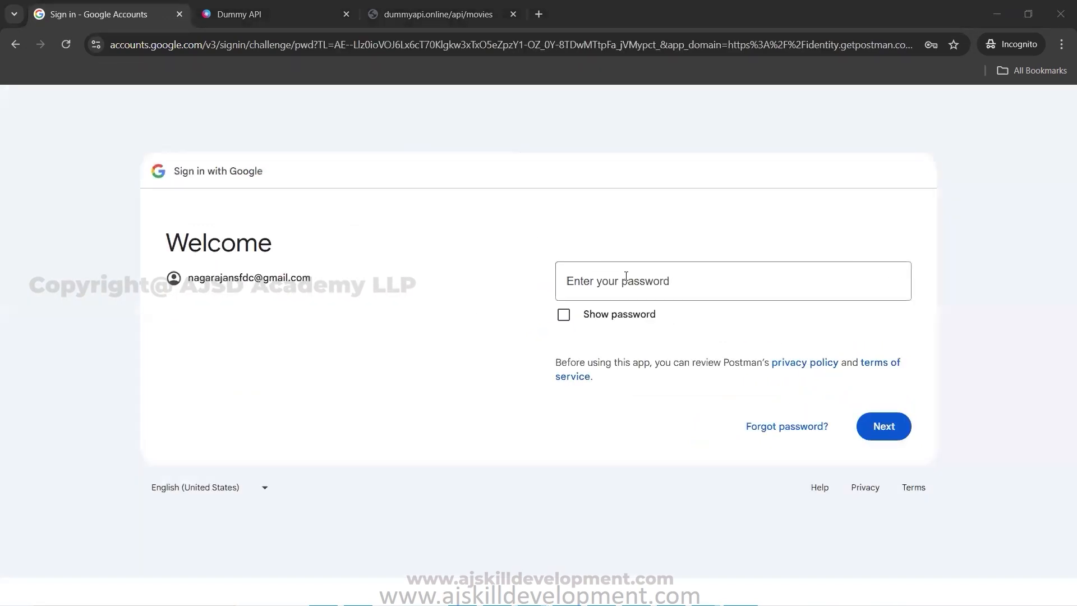
left_click(626, 276)
key("ctrl+v")
left_click(879, 432)
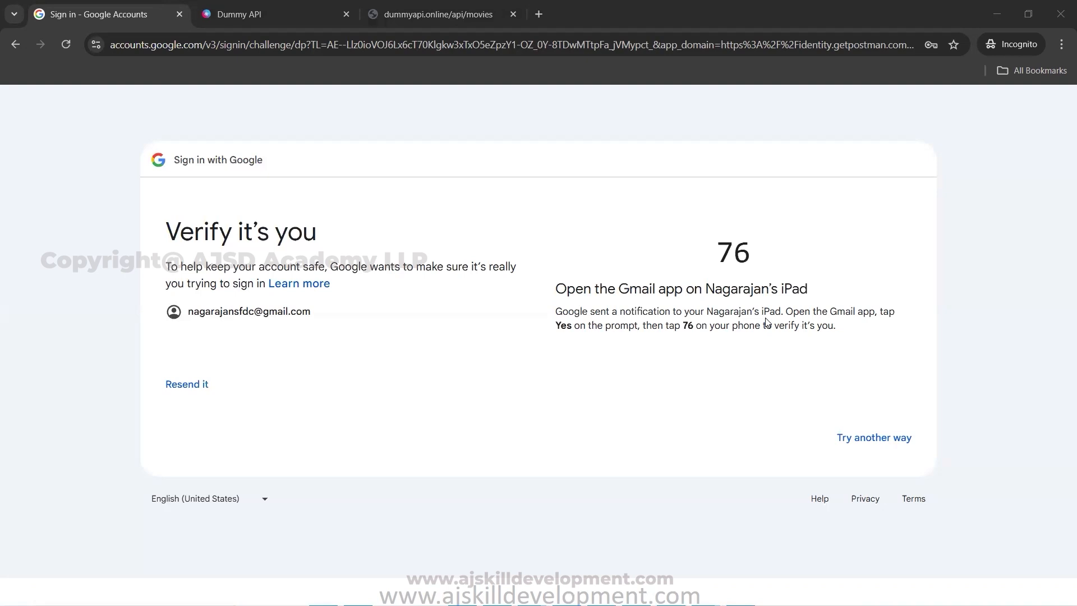
Switch Google's verification method to a text-message verification code.
left_click(885, 438)
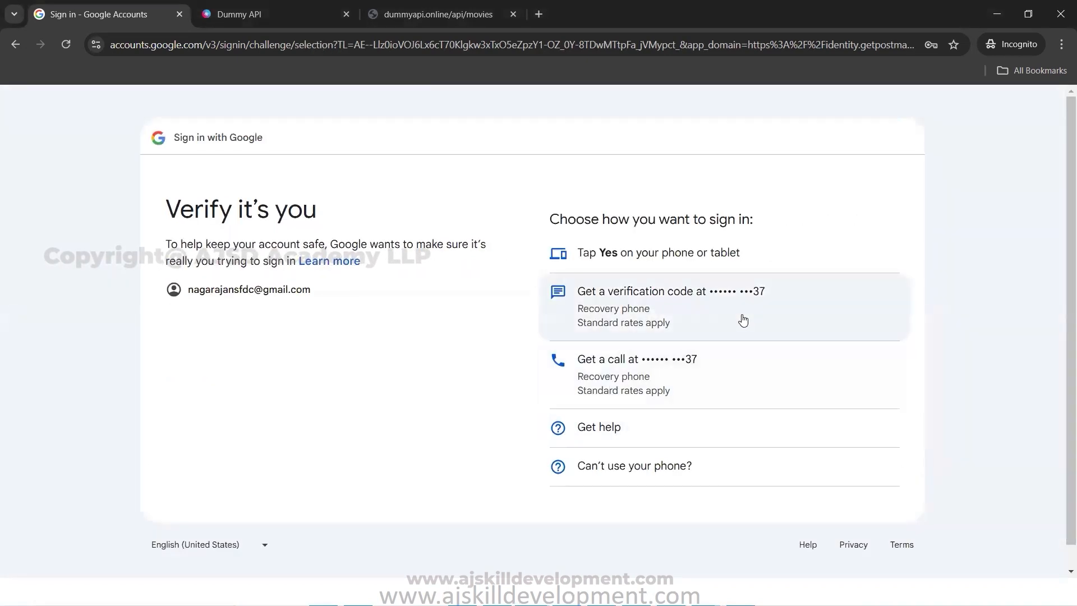
left_click(700, 315)
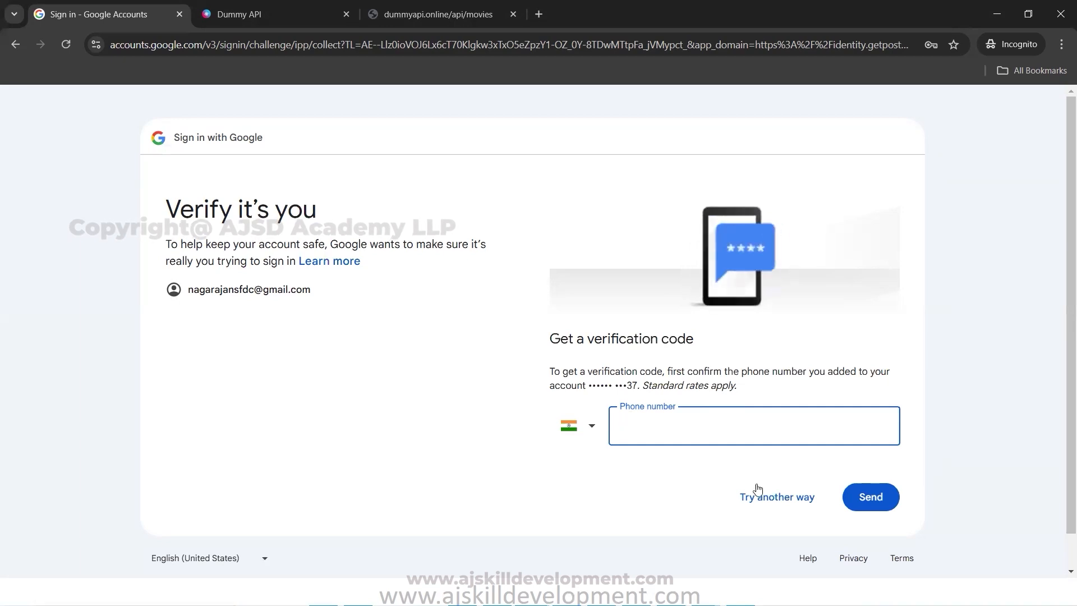
left_click(778, 499)
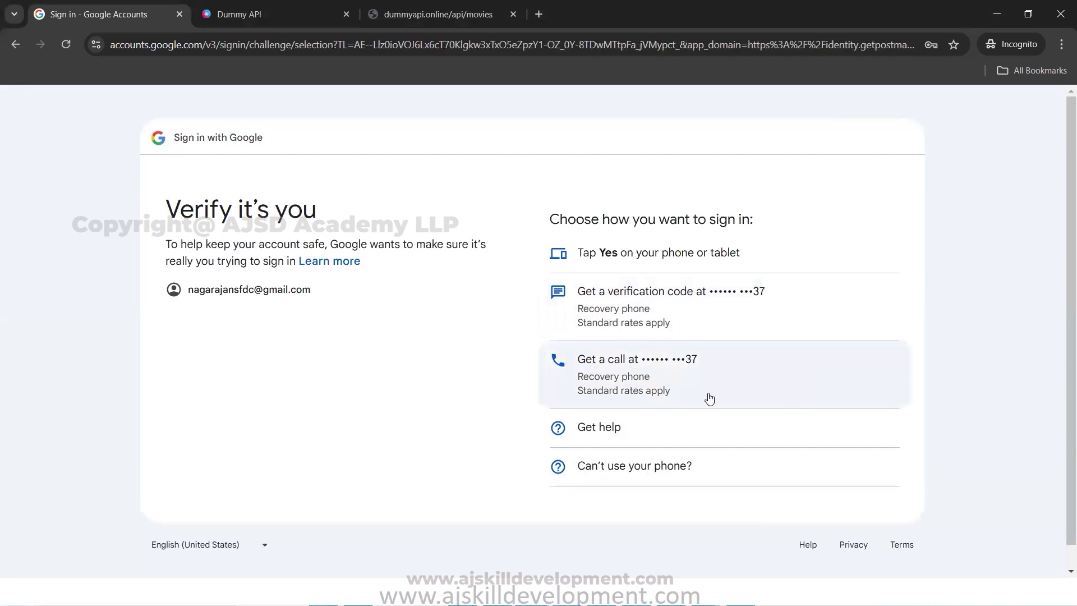
left_click(731, 381)
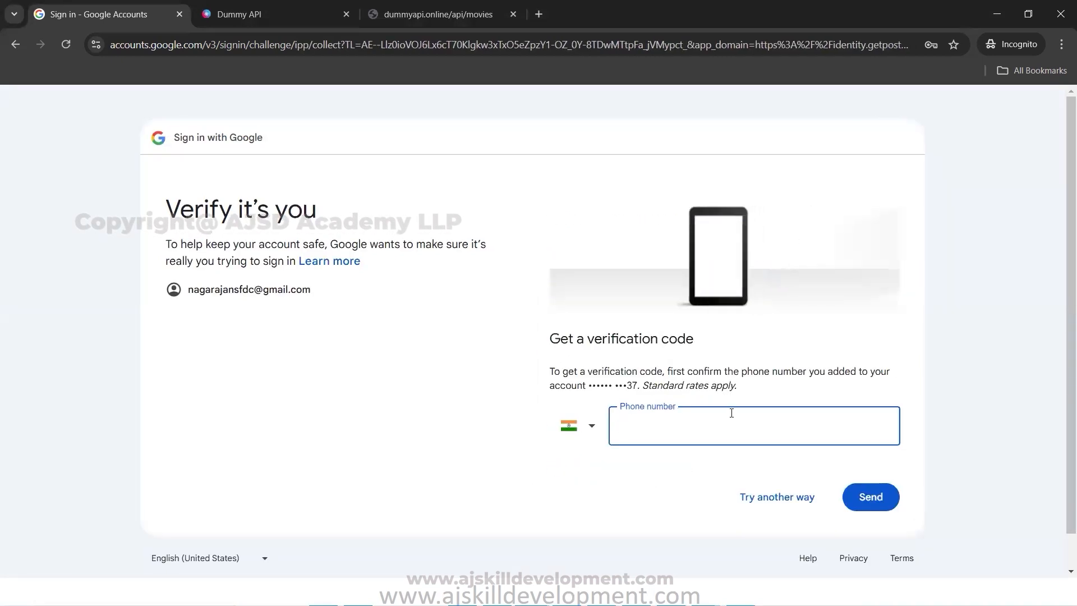
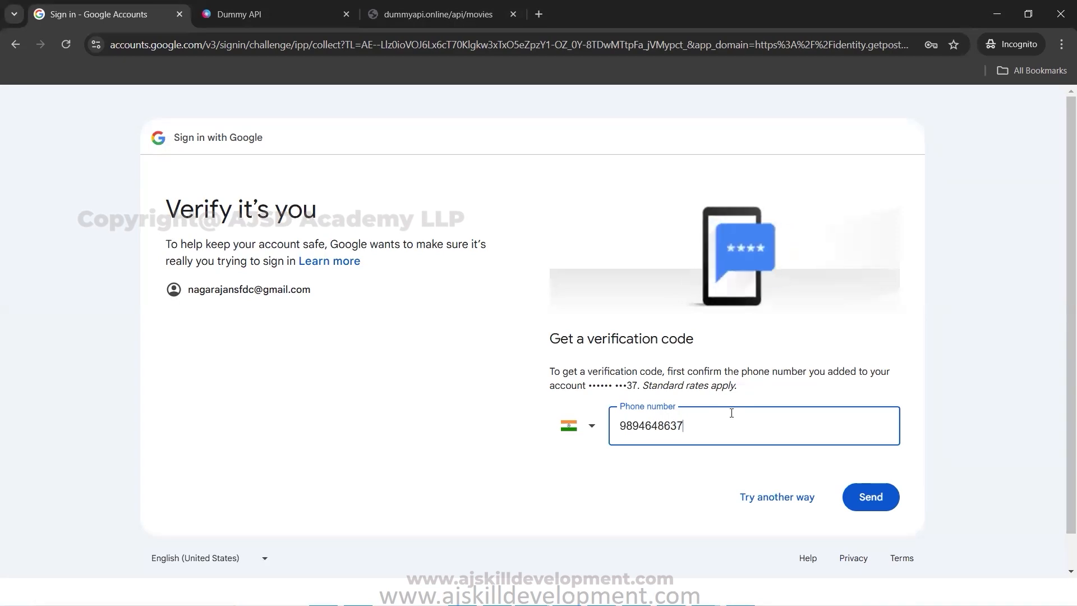
Enter the recovery phone number, send the code, and type the received code.
left_click(890, 503)
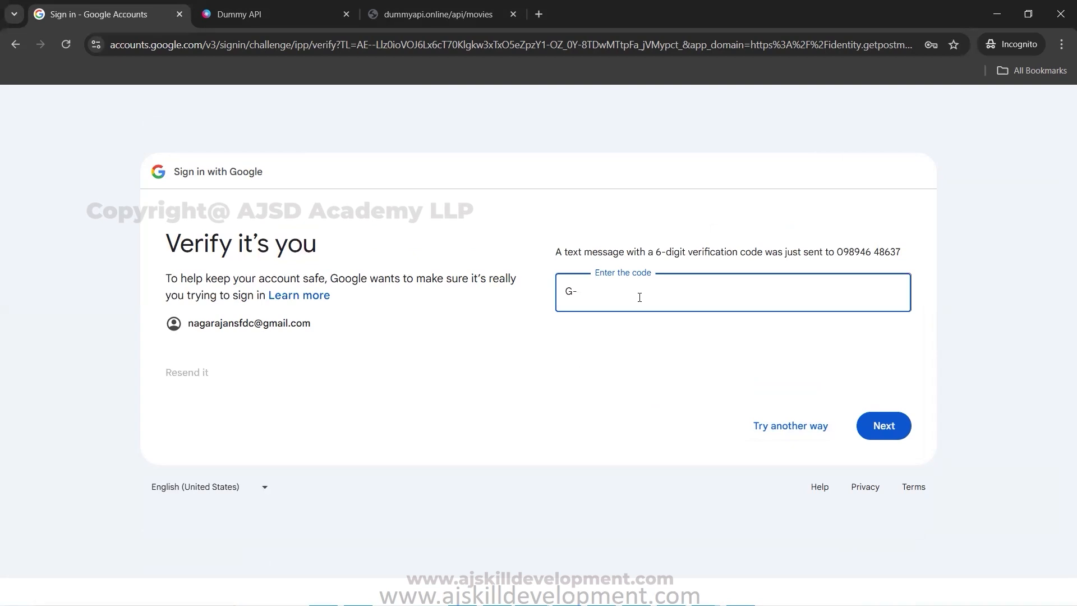
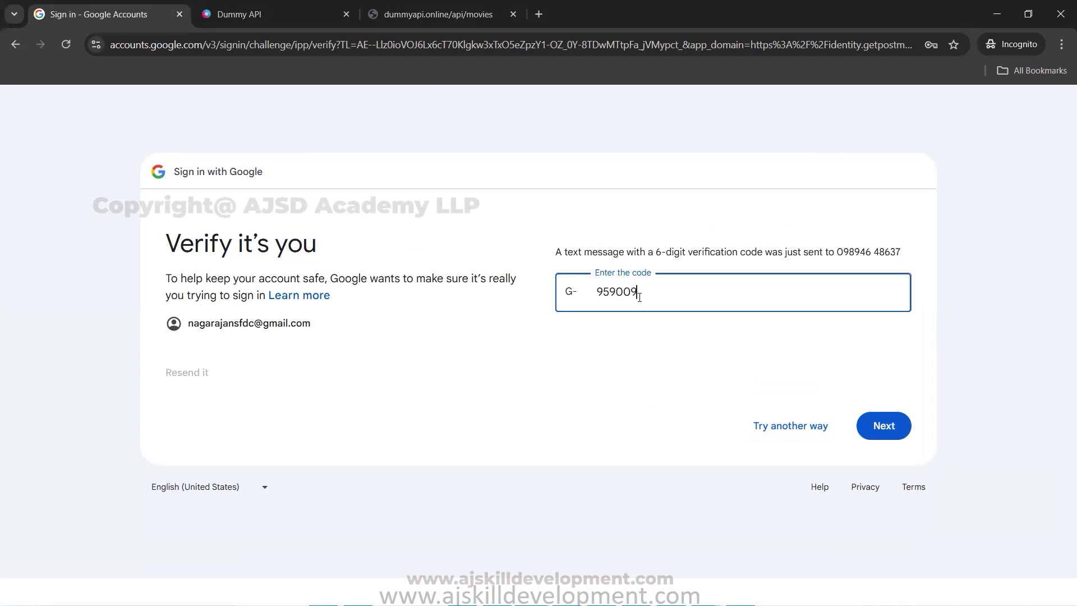
Submit the verification code to finish signing in and reach the Postman home page.
left_click(882, 429)
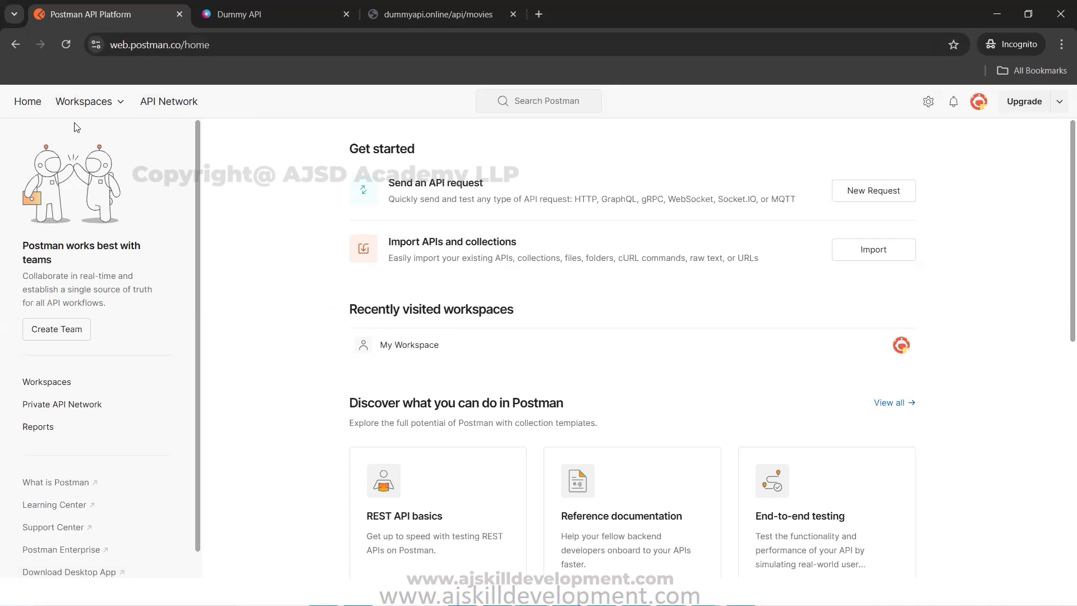
Open My Workspace, select the movies page URL in its tab, then come back to Postman.
left_click(81, 104)
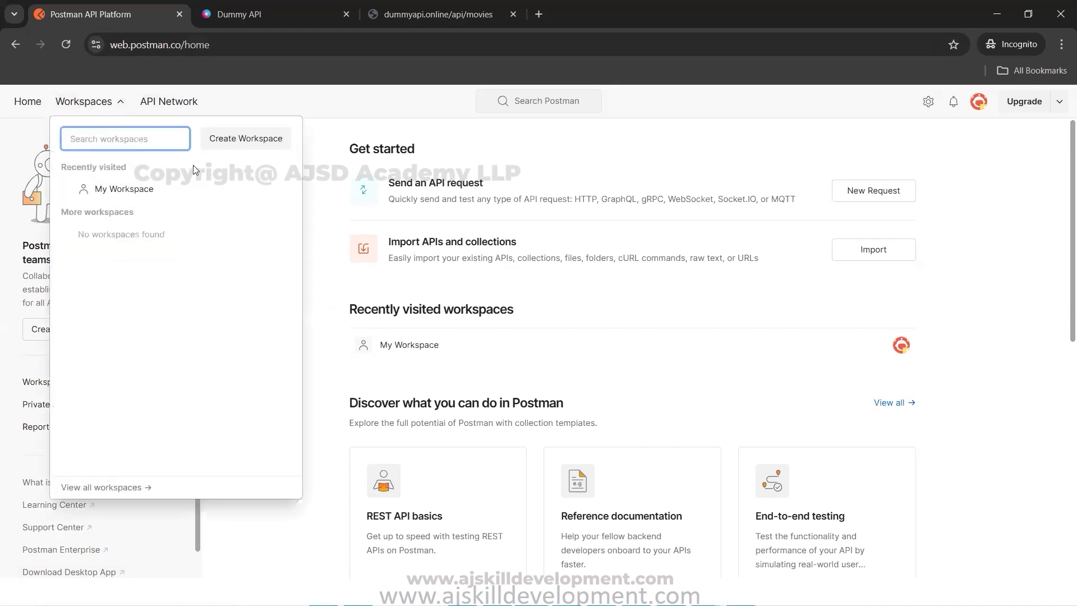
left_click(114, 190)
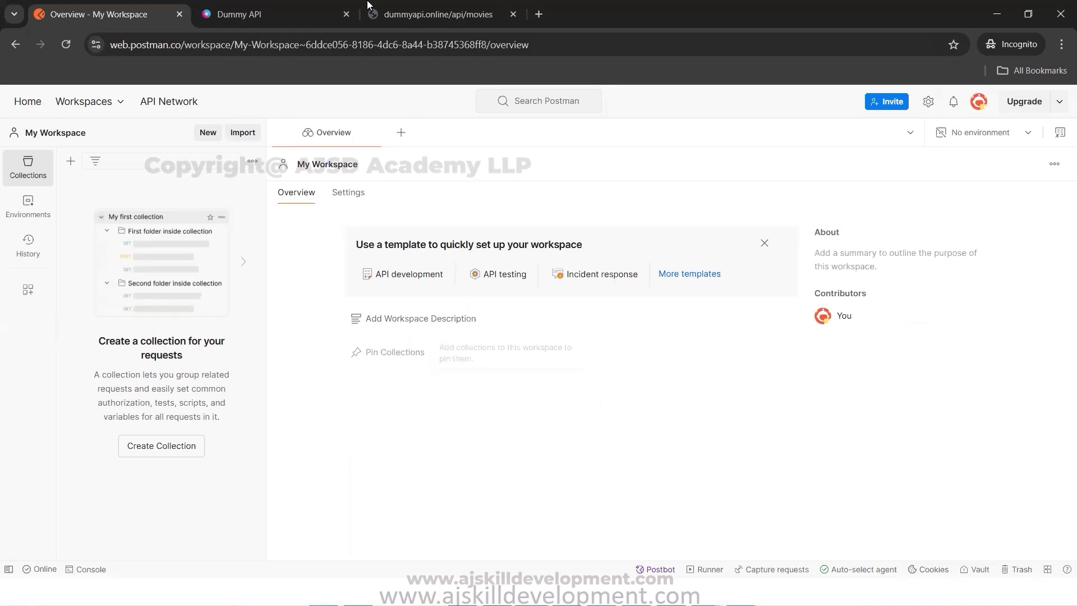
left_click(417, 18)
left_click(291, 45)
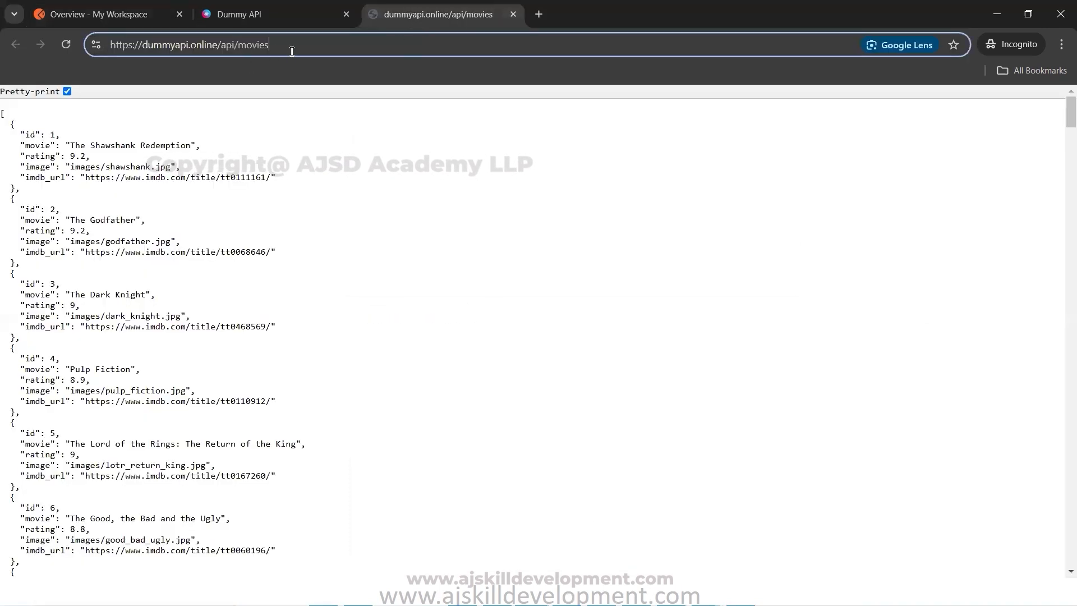
left_click_drag(306, 46, 107, 44)
key("ctrl+c")
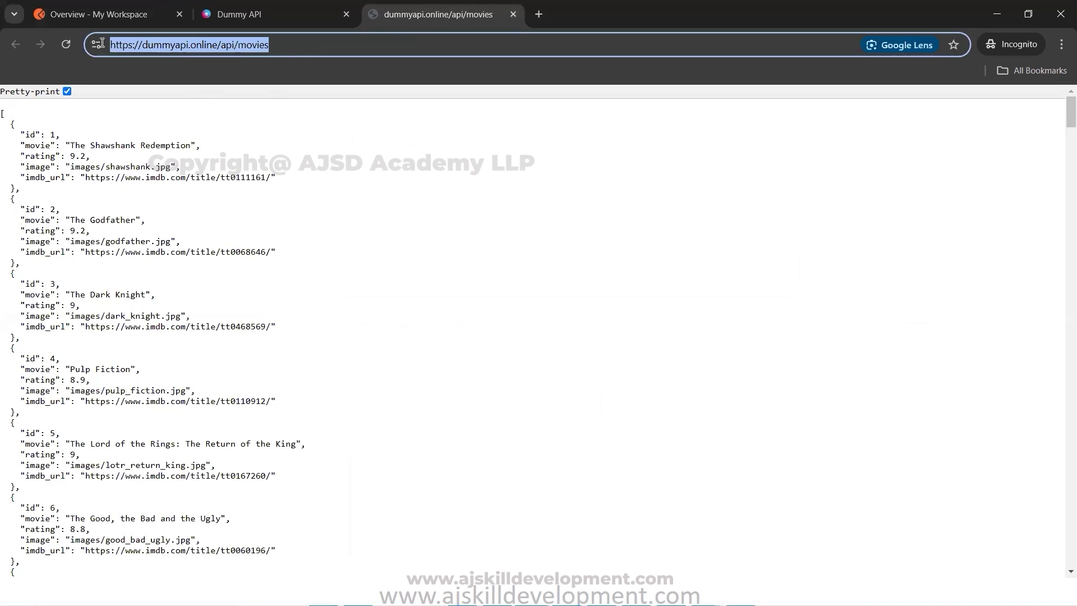
left_click(235, 10)
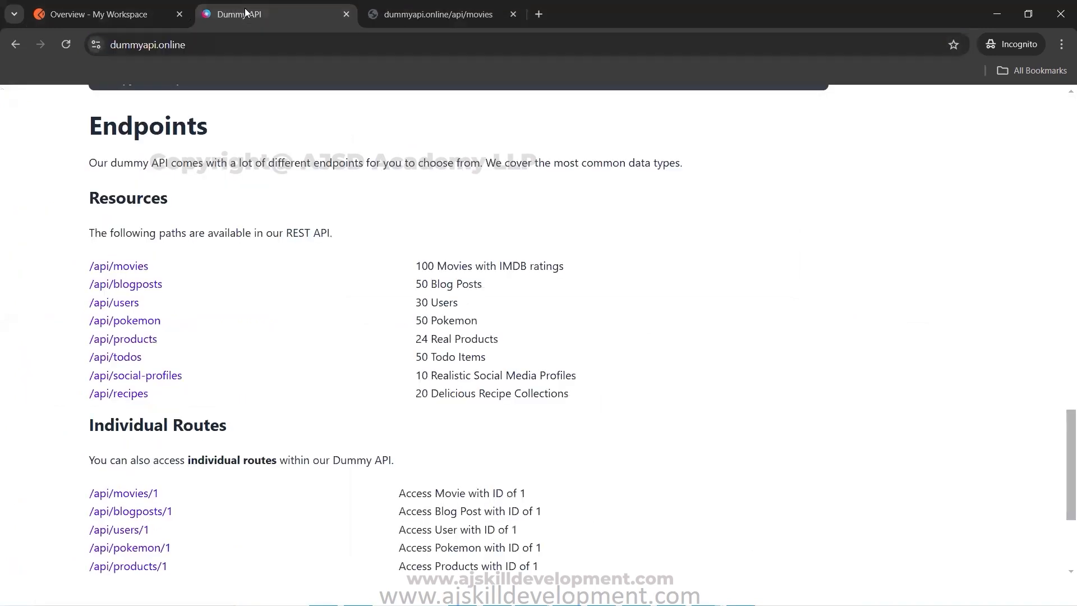
left_click(128, 16)
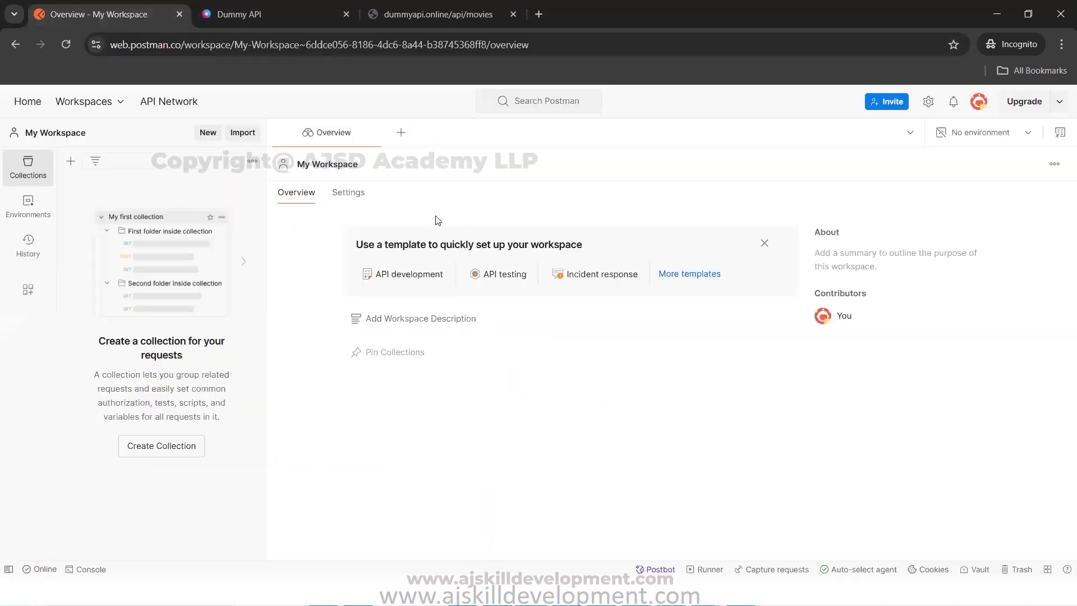
Create a new untitled GET request and focus its empty URL field.
left_click(402, 133)
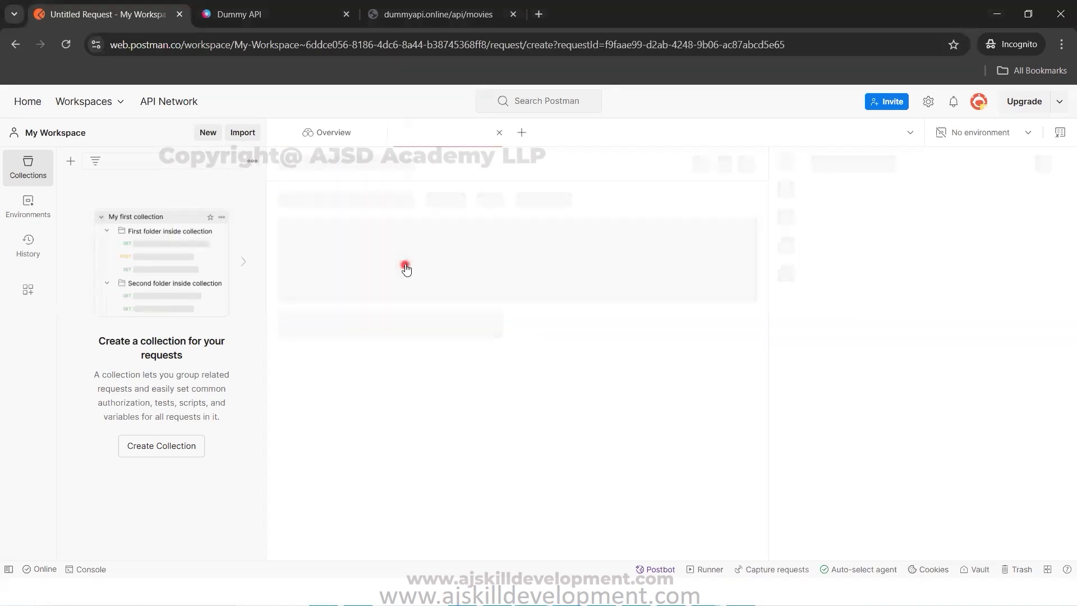
left_click(462, 202)
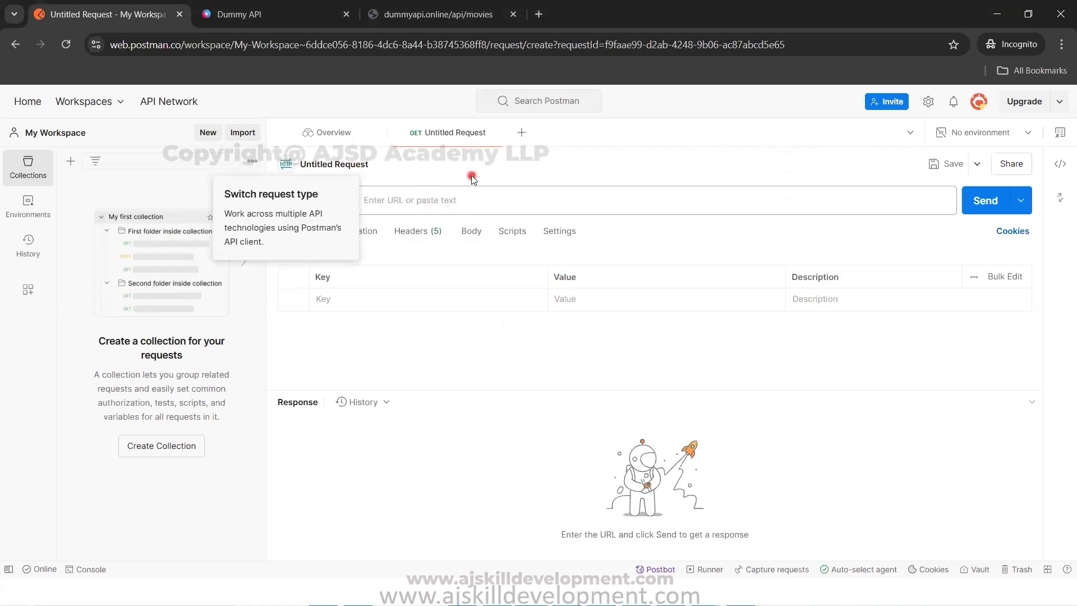
left_click(423, 205)
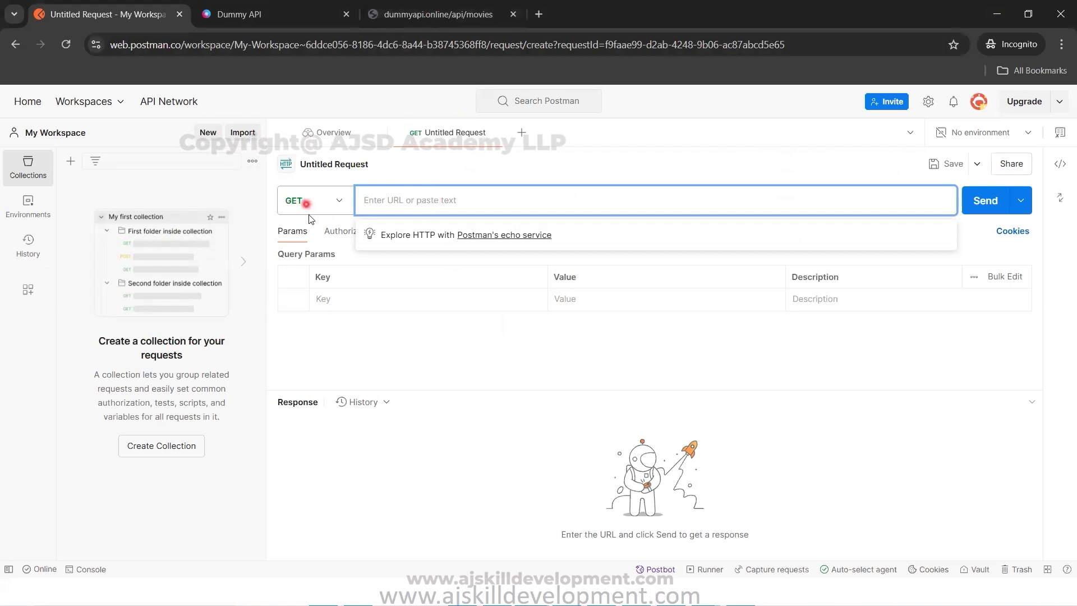
left_click(344, 202)
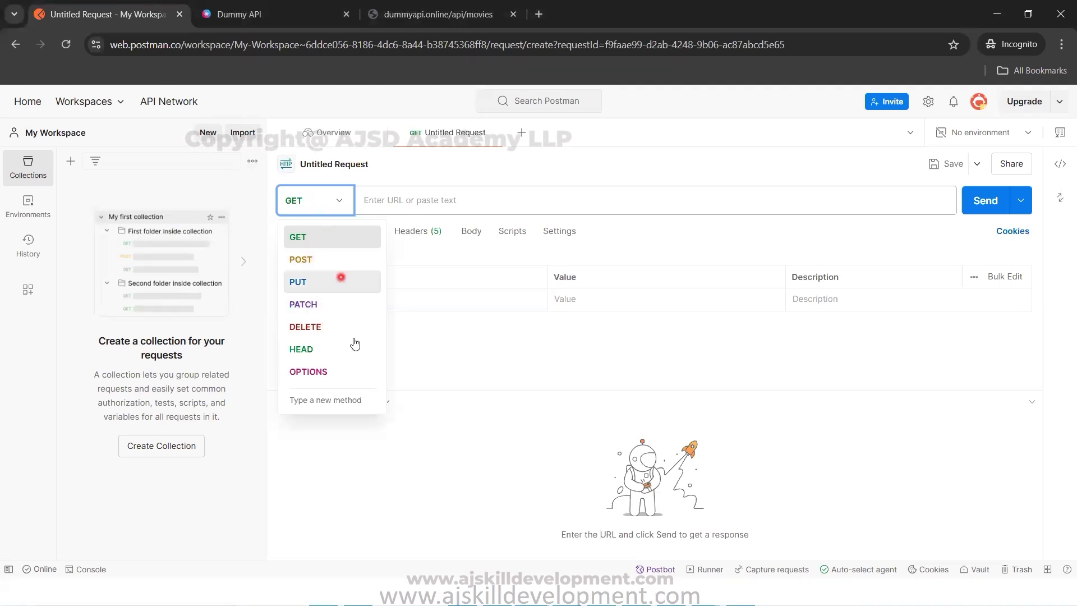
left_click(417, 171)
left_click(414, 200)
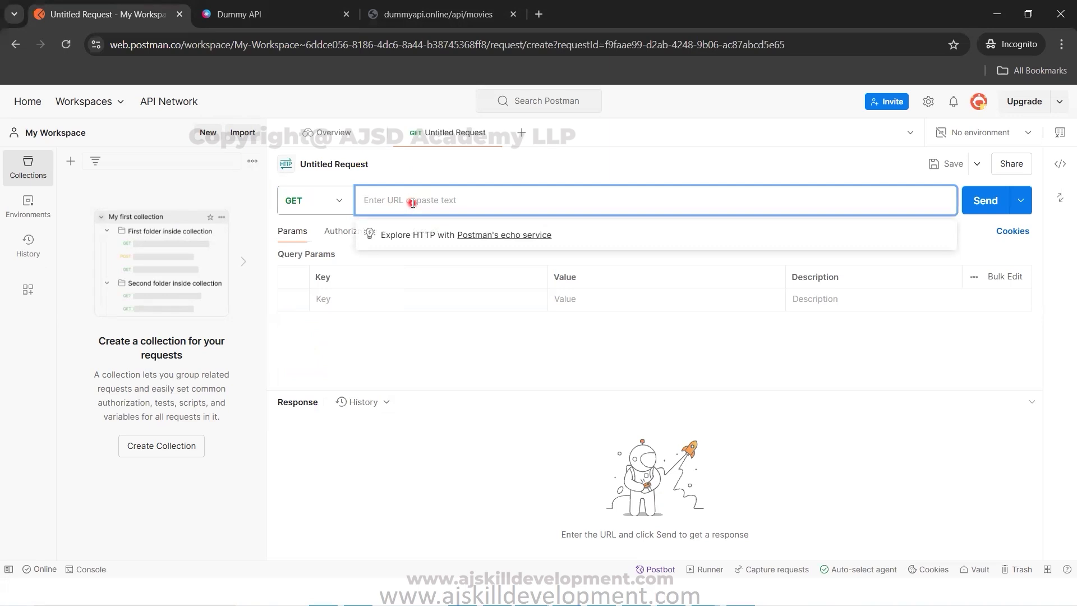
key("ctrl+v")
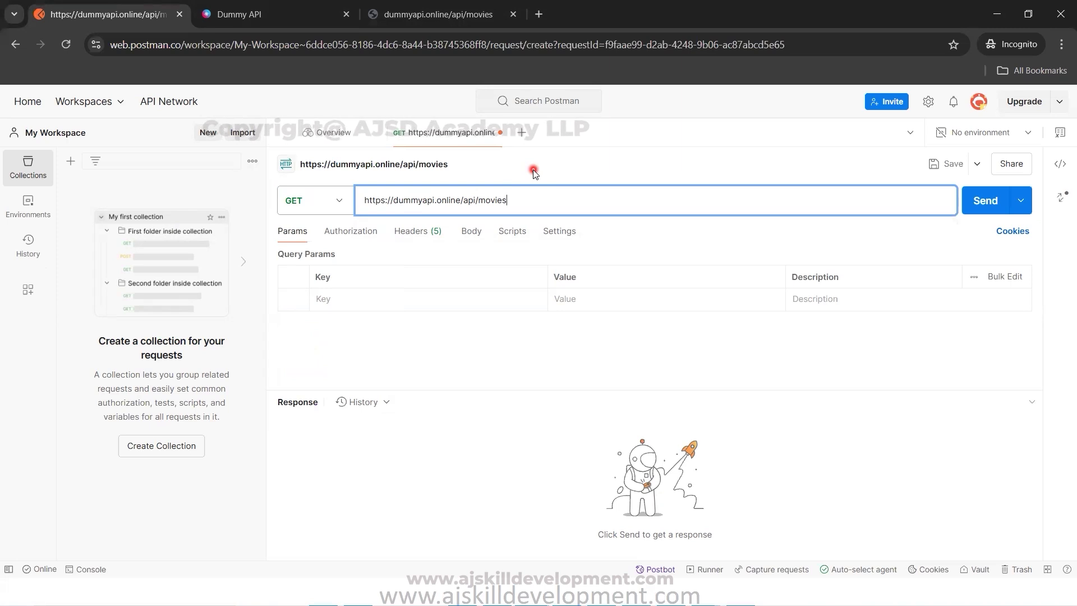
left_click(534, 172)
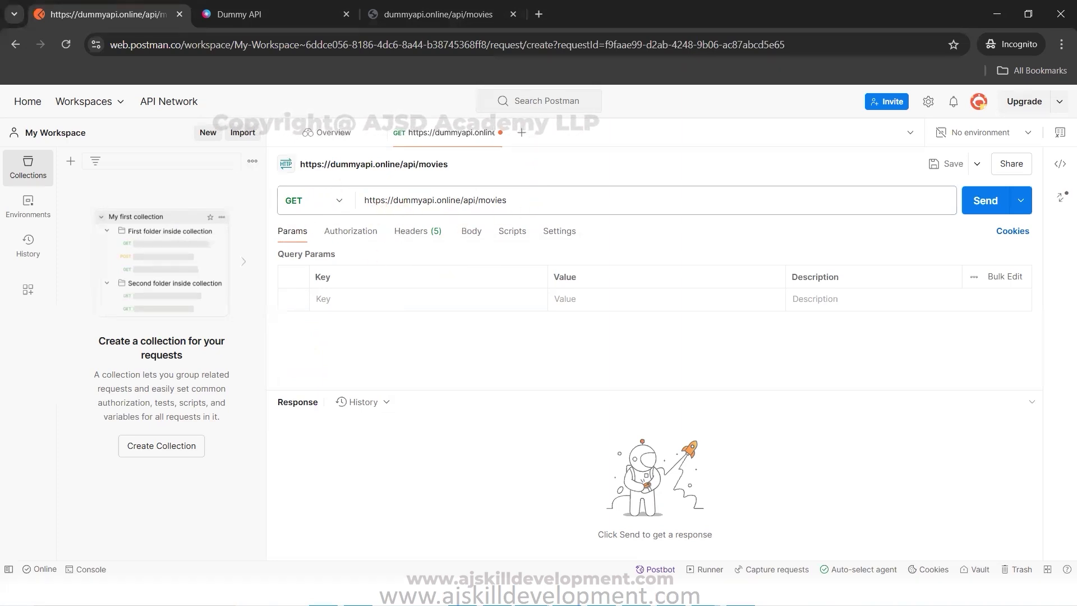
Draw red annotation strokes around the URL and request options, then clear them.
left_click(41, 140)
mouse_move(479, 209)
left_mouse_down()
mouse_move(271, 214)
mouse_move(528, 251)
mouse_move(512, 204)
left_mouse_up()
left_click_drag(395, 220, 482, 206)
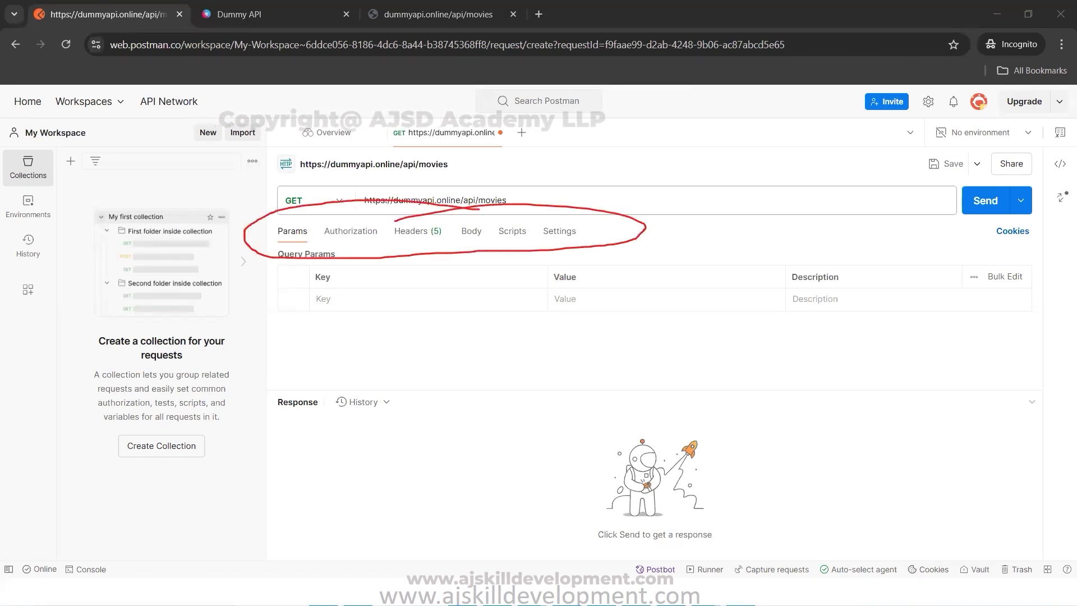
key("Escape")
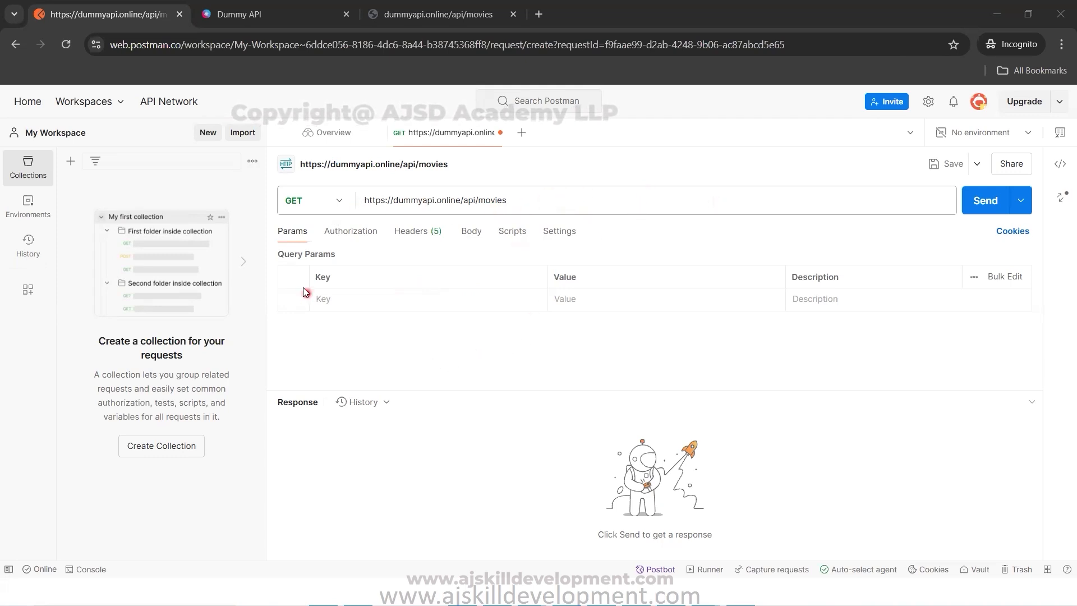
Set the movies request's Authorization type to No Auth and view its Headers.
left_click(355, 236)
left_click(503, 205)
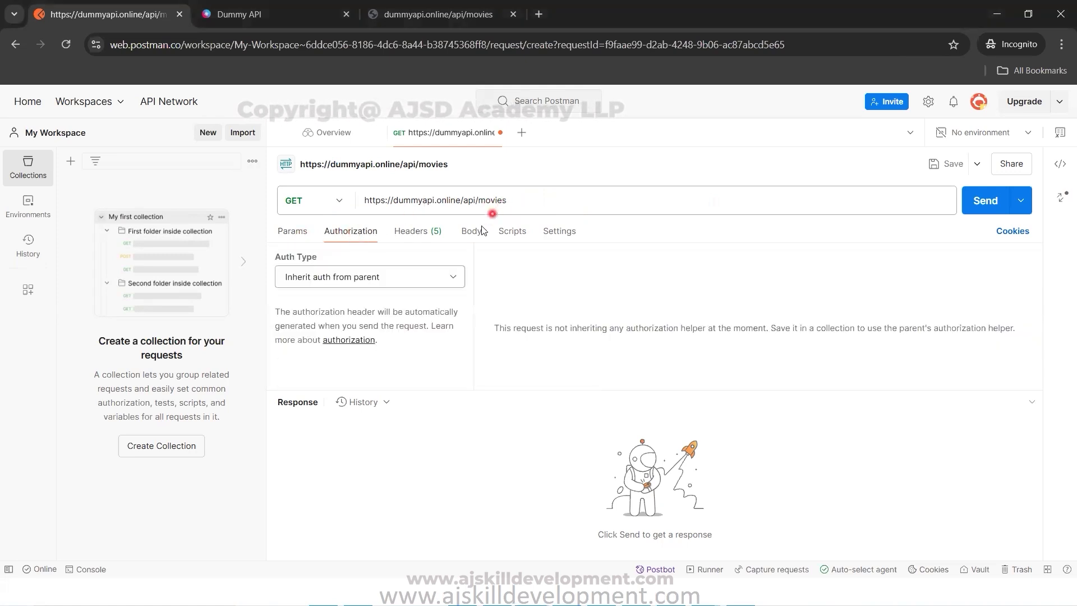
left_click(455, 280)
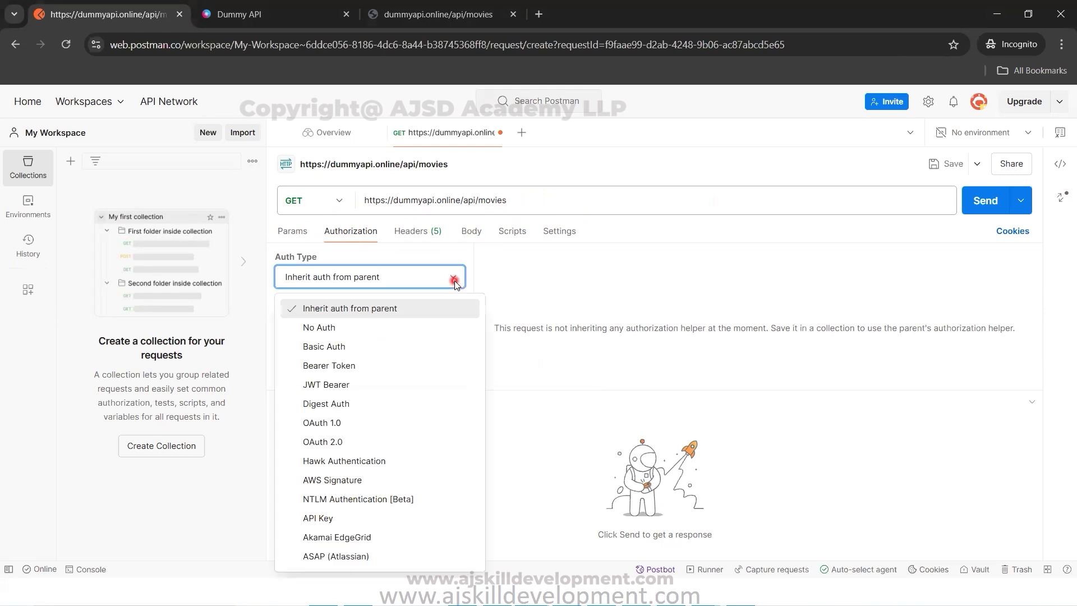
left_click(349, 333)
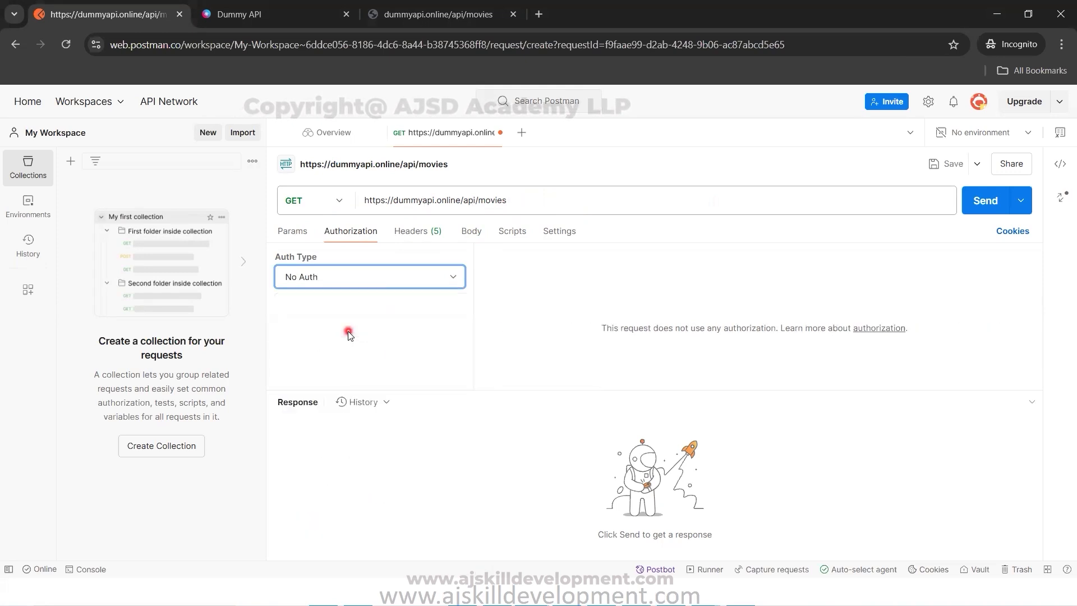
left_click(413, 235)
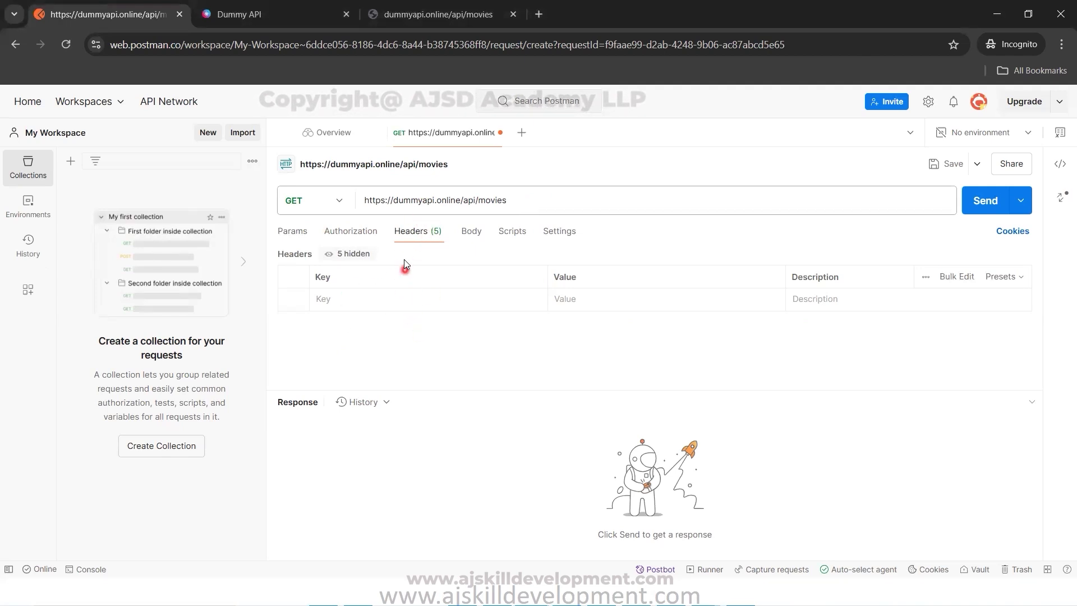
Confirm the request Body is 'none', annotate the empty response area, then send the GET request.
left_click(466, 241)
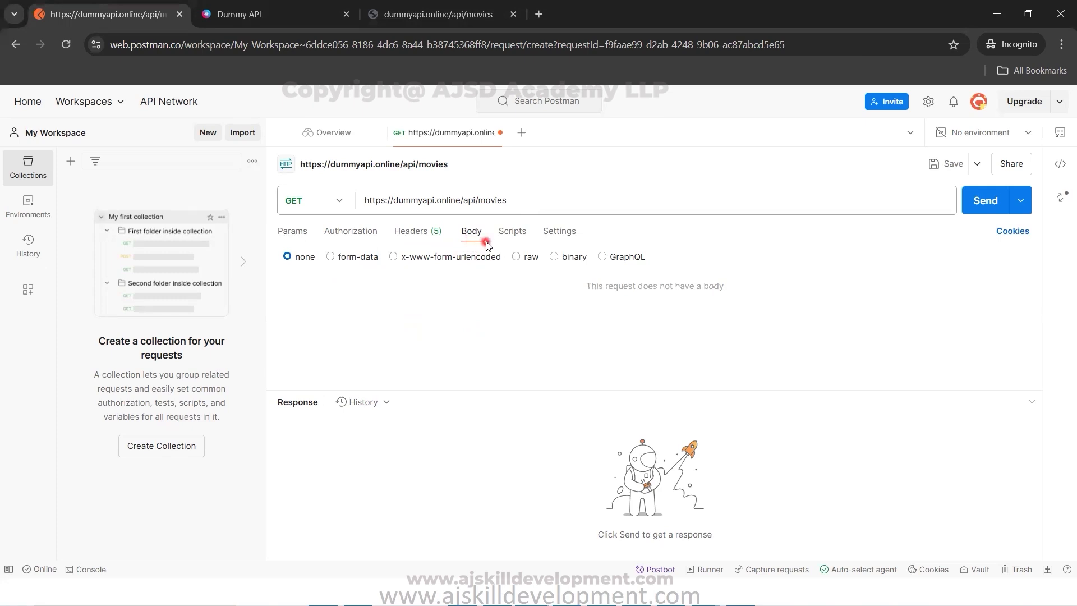
left_click(567, 203)
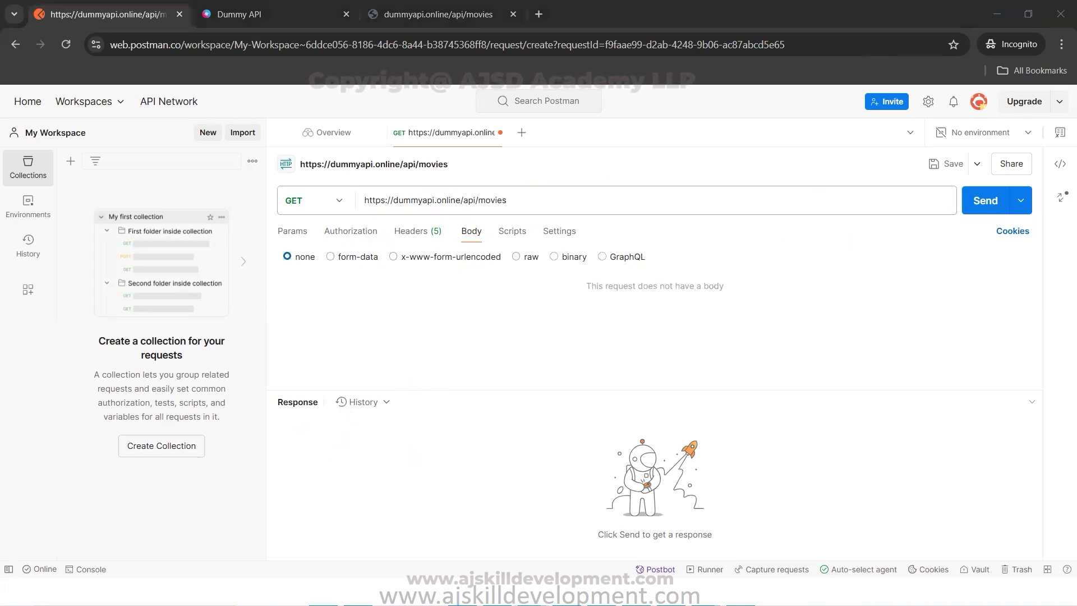
mouse_move(347, 365)
left_mouse_down()
mouse_move(645, 340)
mouse_move(416, 400)
left_mouse_up()
left_click_drag(443, 452, 724, 367)
mouse_move(506, 404)
left_mouse_down()
mouse_move(540, 477)
mouse_move(584, 476)
left_mouse_up()
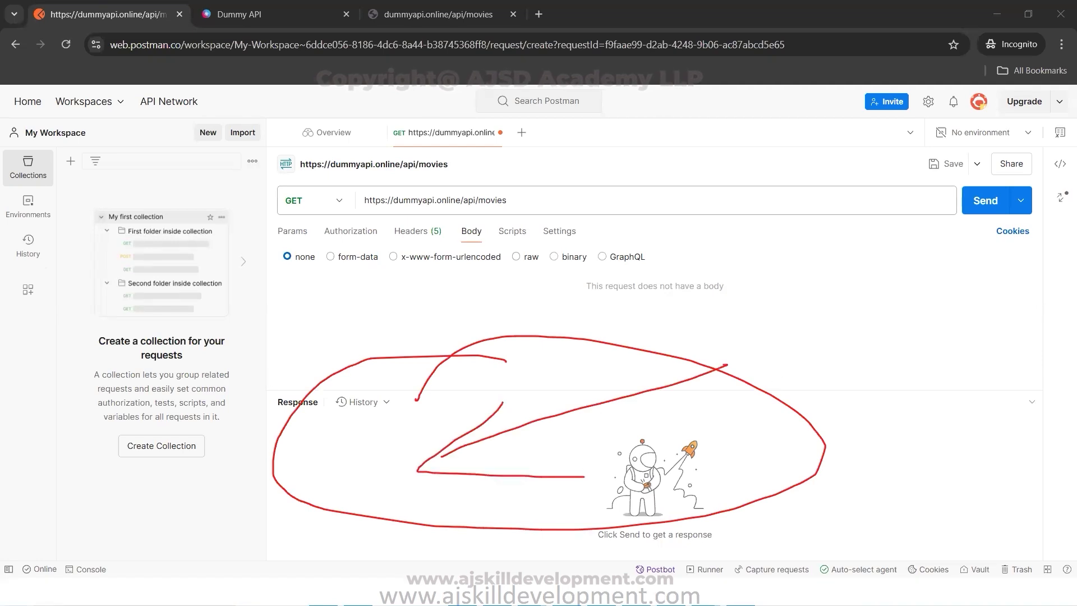
key("Escape")
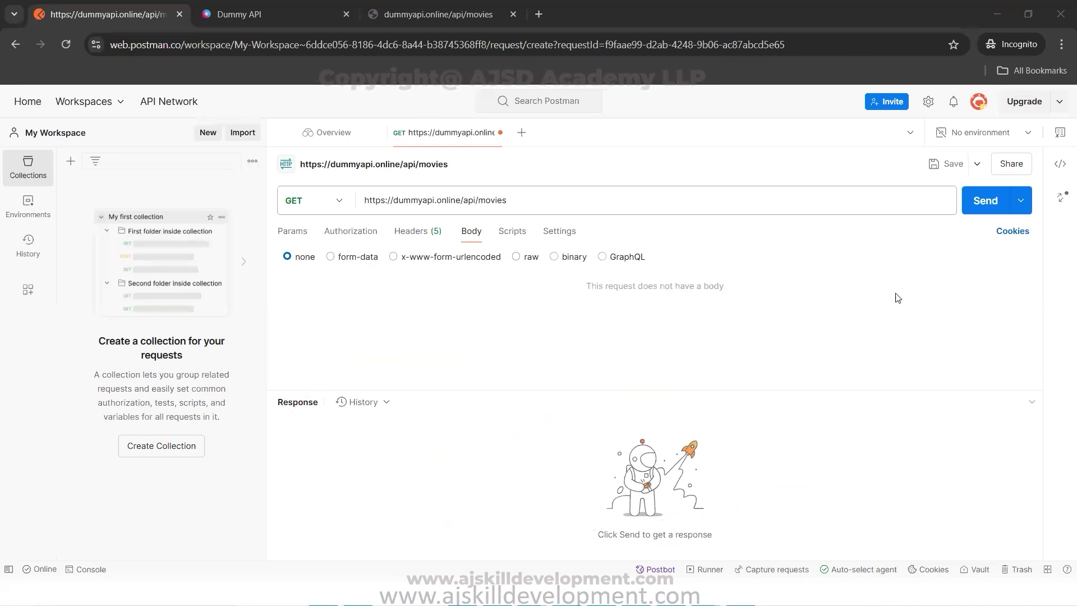
left_click(987, 205)
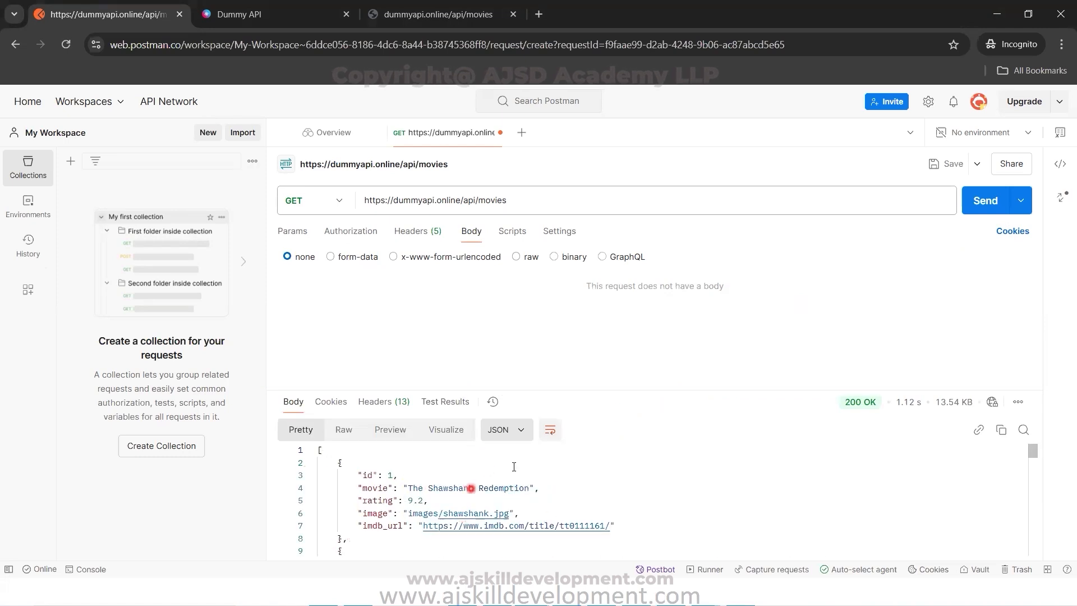
left_click_drag(627, 362, 627, 308)
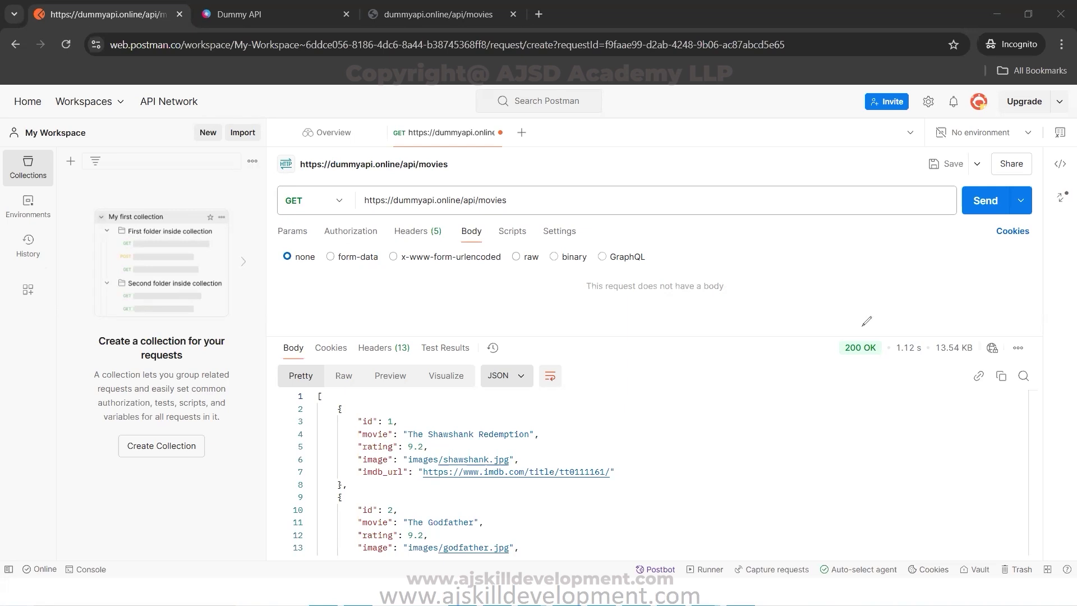
mouse_move(872, 323)
left_mouse_down()
mouse_move(814, 348)
mouse_move(876, 377)
mouse_move(889, 337)
mouse_move(847, 319)
left_mouse_up()
left_click_drag(866, 371, 883, 464)
mouse_move(866, 363)
left_mouse_down()
mouse_move(854, 384)
mouse_move(896, 388)
left_mouse_up()
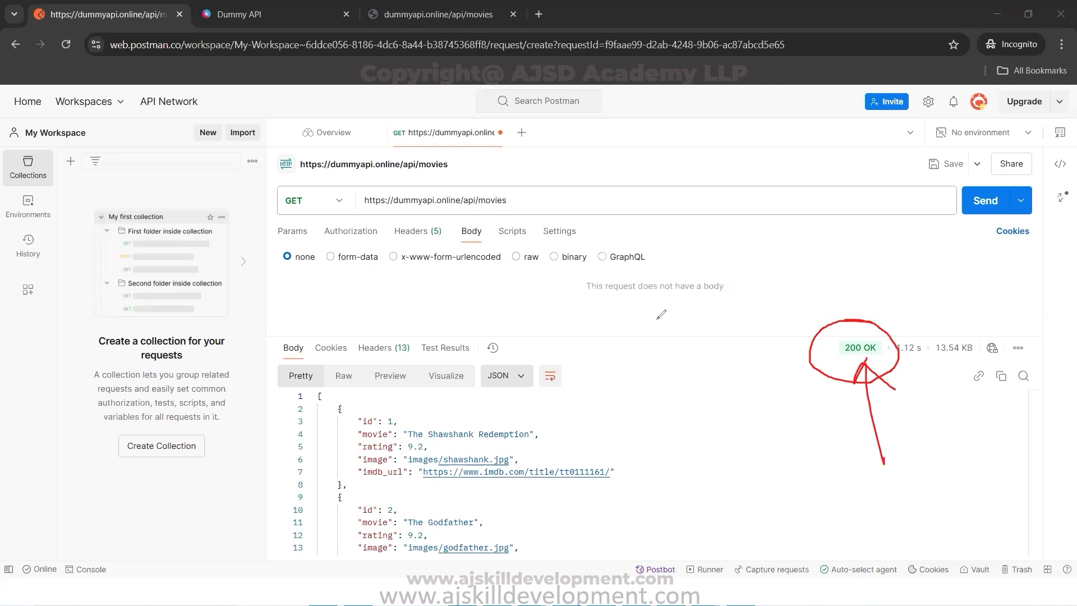
mouse_move(526, 179)
left_mouse_down()
mouse_move(271, 197)
mouse_move(587, 188)
mouse_move(387, 181)
left_mouse_up()
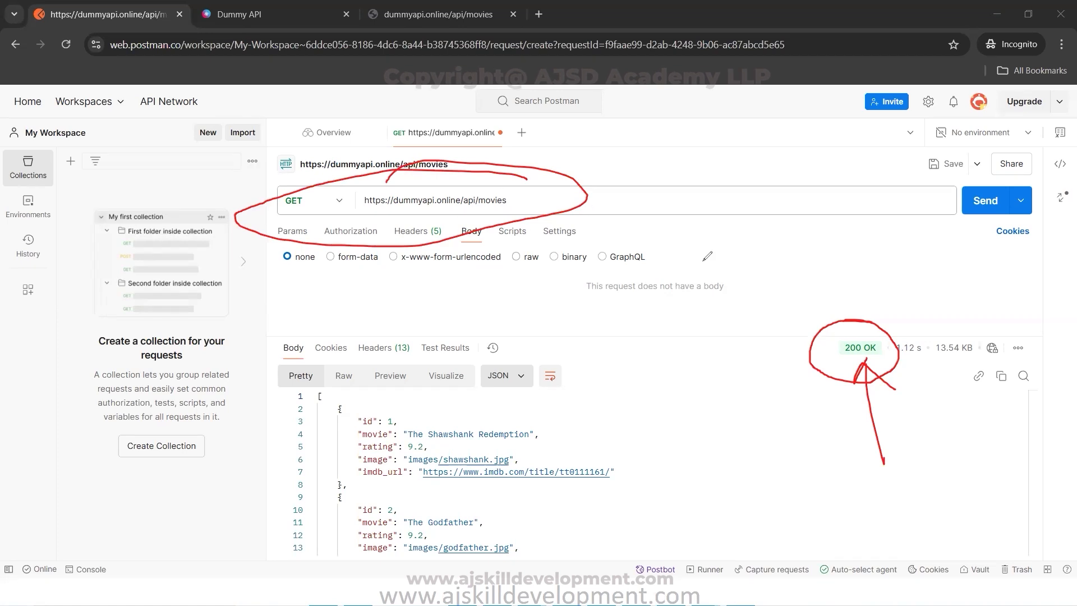
left_click_drag(597, 433, 788, 286)
mouse_move(605, 388)
left_mouse_down()
mouse_move(590, 447)
mouse_move(697, 432)
left_mouse_up()
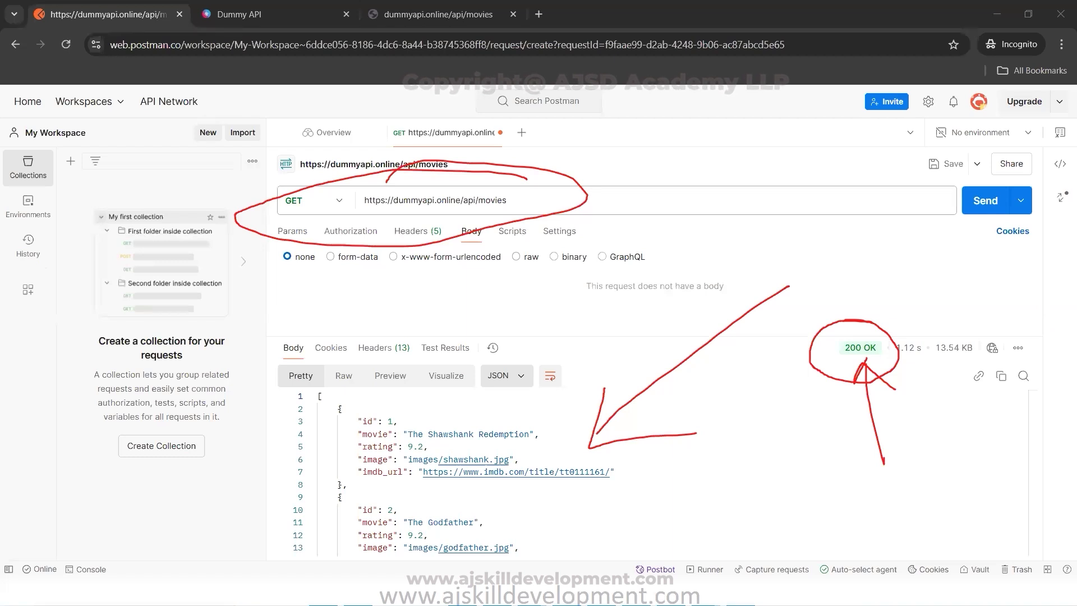
key("e")
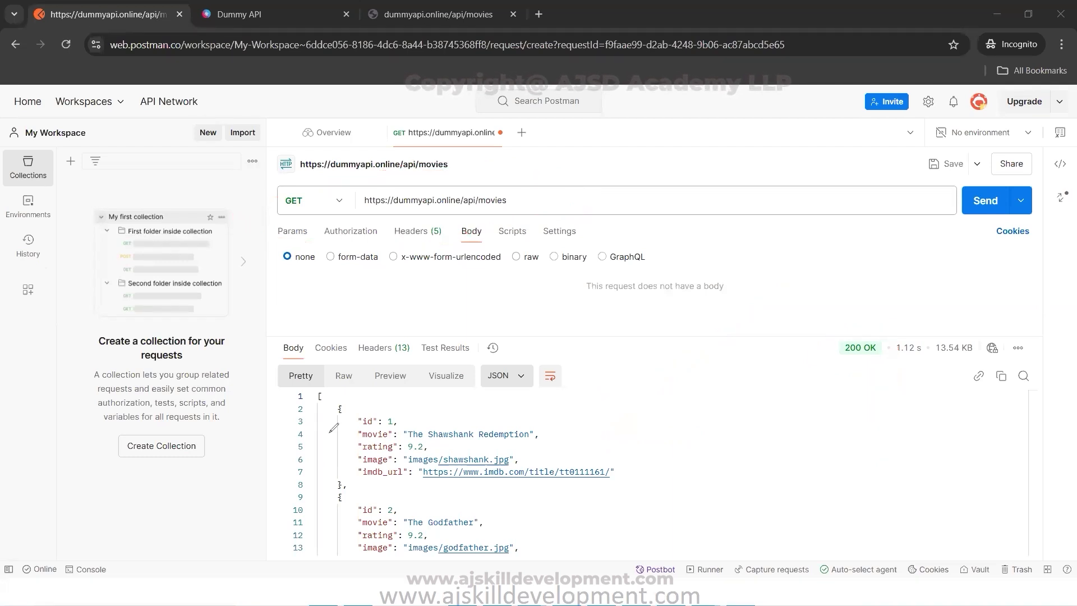
mouse_move(379, 395)
left_mouse_down()
mouse_move(334, 396)
mouse_move(358, 405)
left_mouse_up()
mouse_move(678, 364)
left_mouse_down()
mouse_move(623, 370)
mouse_move(701, 406)
mouse_move(740, 451)
mouse_move(745, 486)
mouse_move(762, 503)
mouse_move(759, 530)
left_mouse_up()
mouse_move(761, 537)
left_mouse_down()
mouse_move(773, 541)
mouse_move(764, 557)
left_mouse_up()
mouse_move(695, 544)
left_mouse_down()
mouse_move(729, 583)
mouse_move(686, 583)
left_mouse_up()
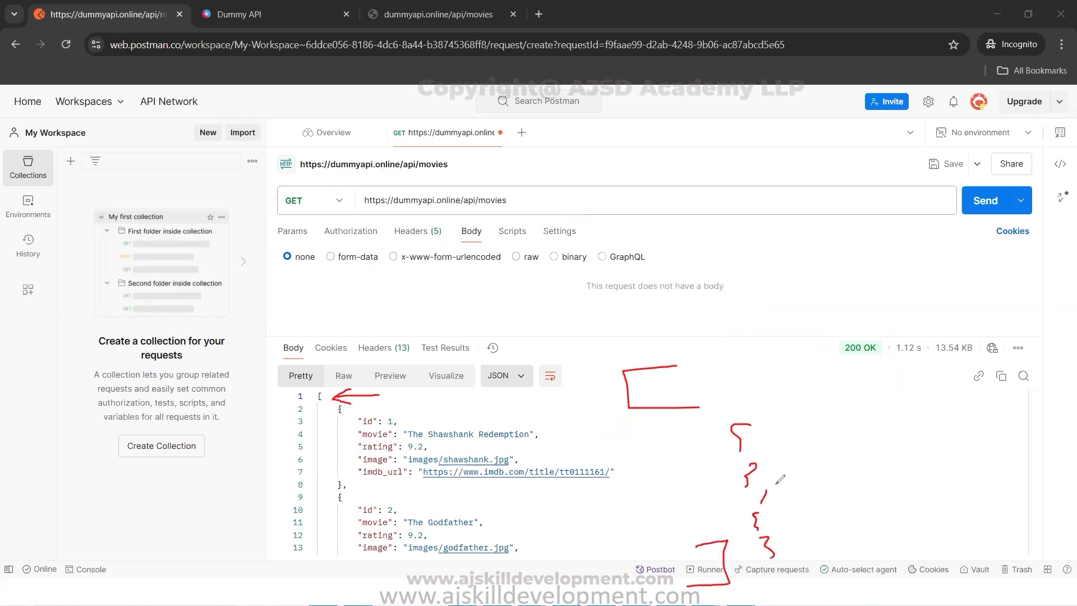
left_click_drag(363, 416, 437, 396)
left_click_drag(342, 455, 383, 411)
left_click_drag(506, 422, 548, 406)
mouse_move(775, 447)
left_mouse_down()
mouse_move(868, 415)
mouse_move(898, 437)
left_mouse_up()
left_click_drag(901, 424, 918, 416)
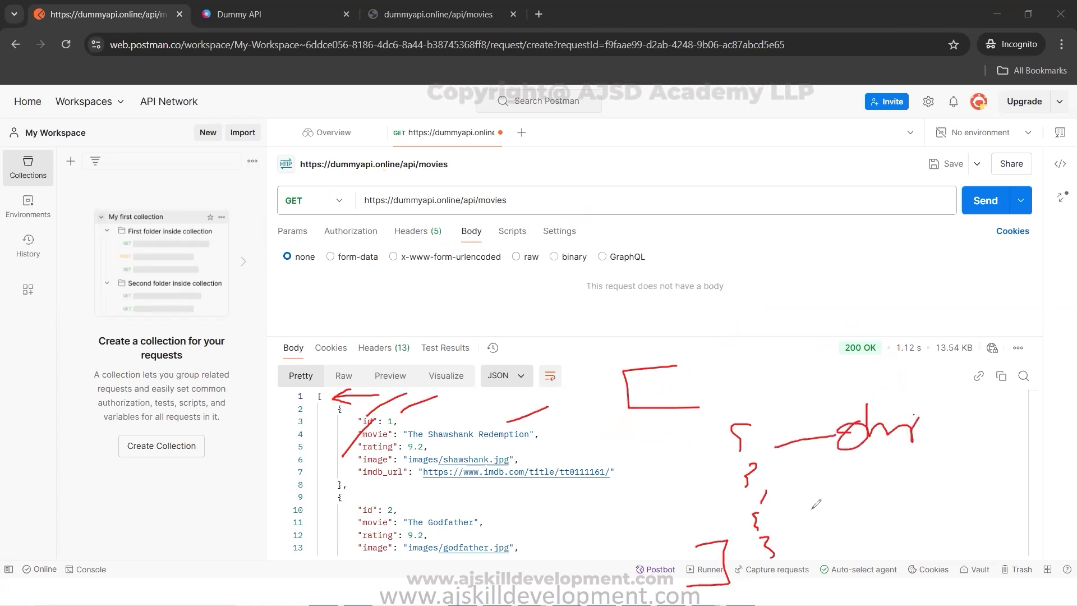
left_click_drag(791, 526, 914, 471)
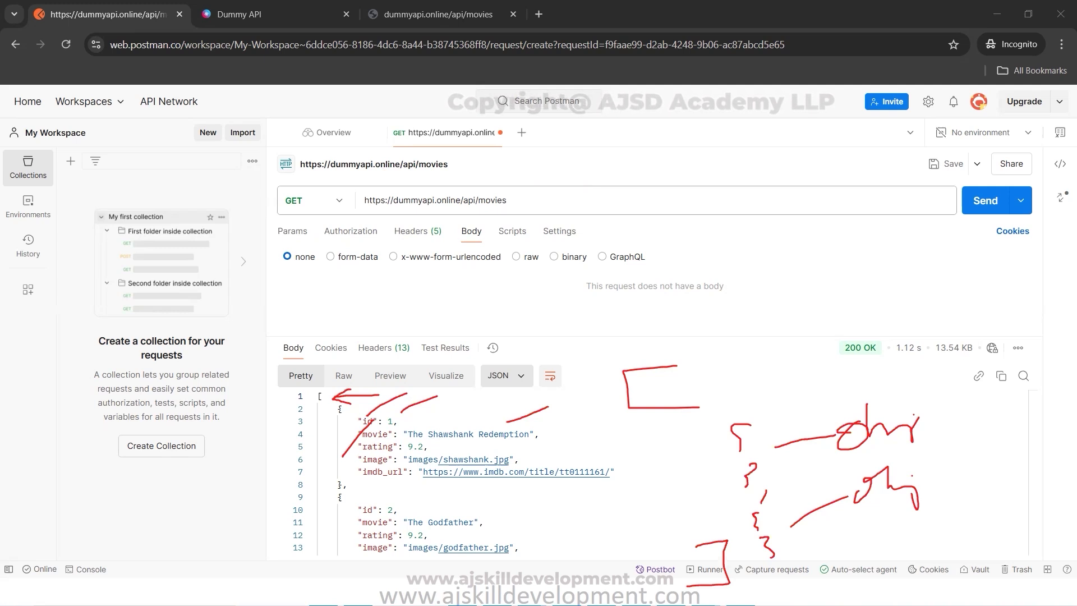
key("Escape")
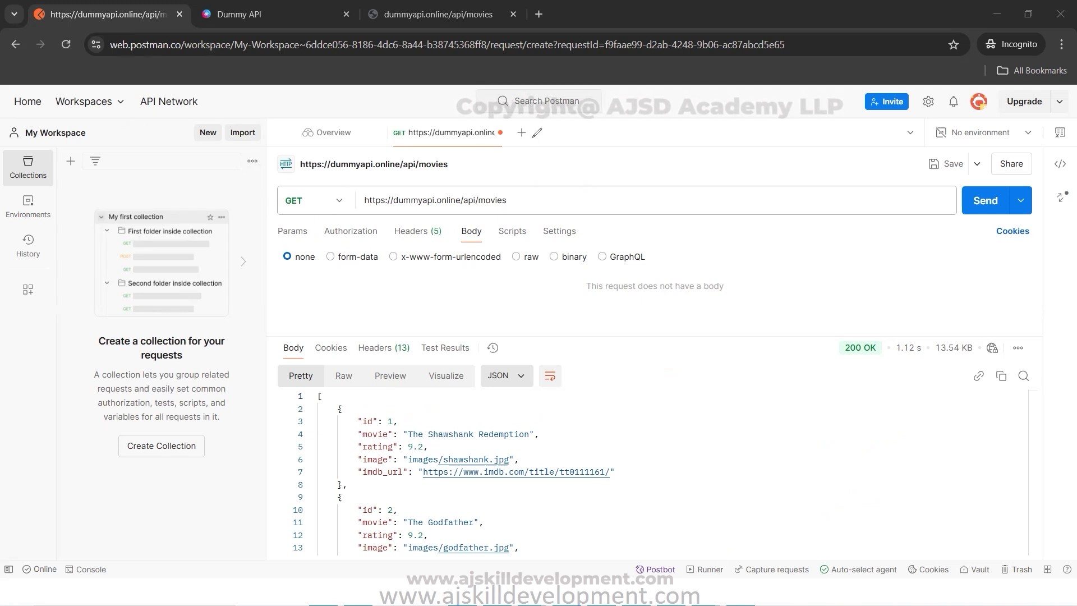
left_click_drag(527, 120, 521, 125)
left_click_drag(555, 178, 539, 145)
mouse_move(532, 143)
left_mouse_down()
mouse_move(543, 139)
mouse_move(564, 164)
left_mouse_up()
mouse_move(324, 294)
left_mouse_down()
mouse_move(304, 211)
mouse_move(290, 247)
left_mouse_up()
mouse_move(310, 196)
left_mouse_down()
mouse_move(292, 233)
mouse_move(356, 255)
left_mouse_up()
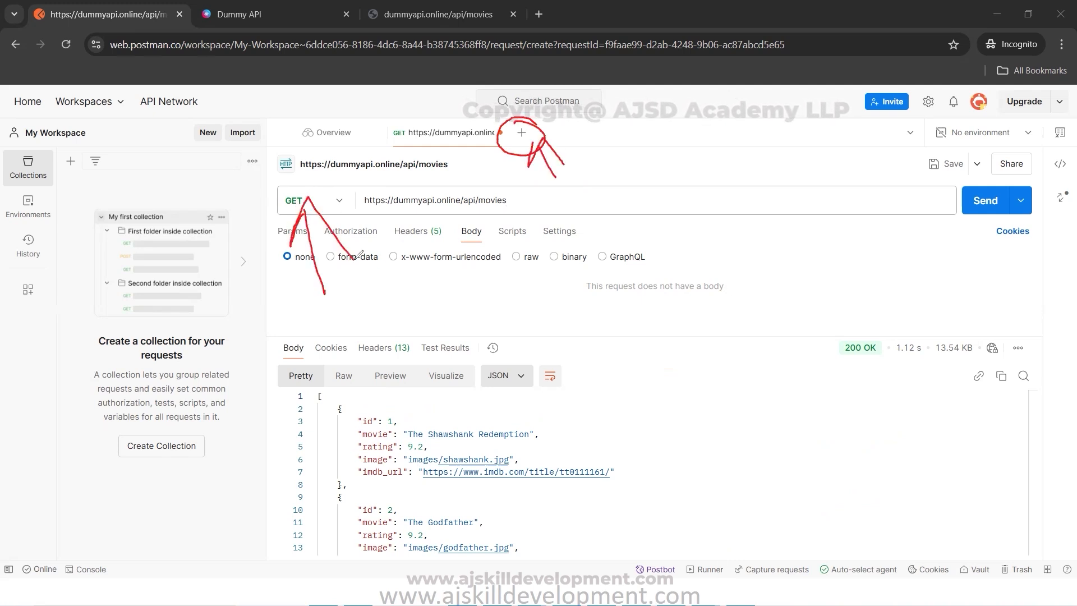
left_click_drag(526, 201, 620, 184)
left_click_drag(528, 201, 610, 218)
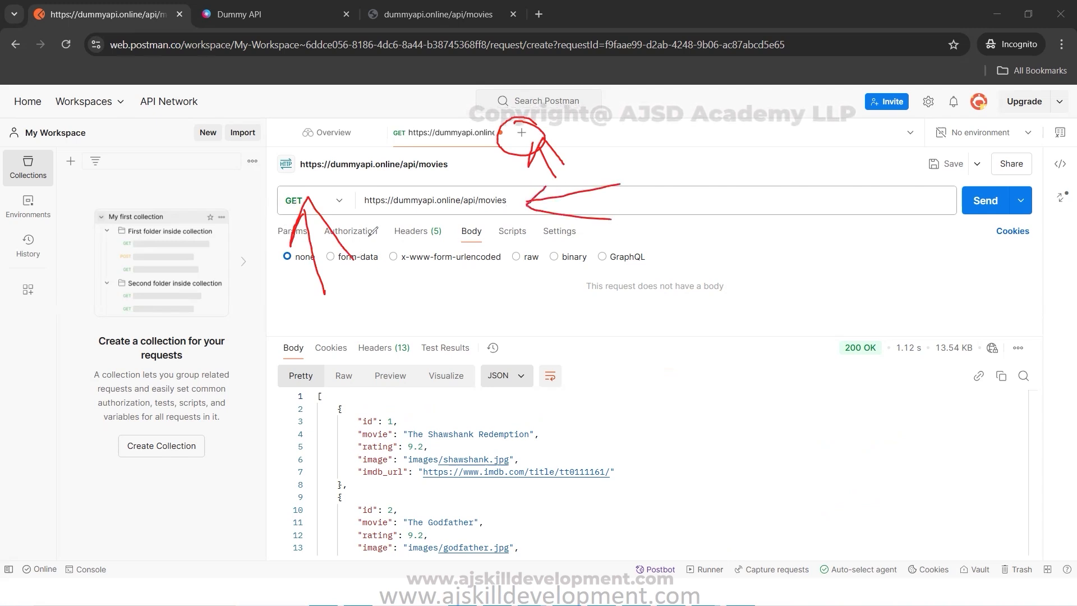
mouse_move(343, 243)
left_mouse_down()
mouse_move(490, 234)
mouse_move(418, 203)
mouse_move(311, 235)
mouse_move(397, 242)
left_mouse_up()
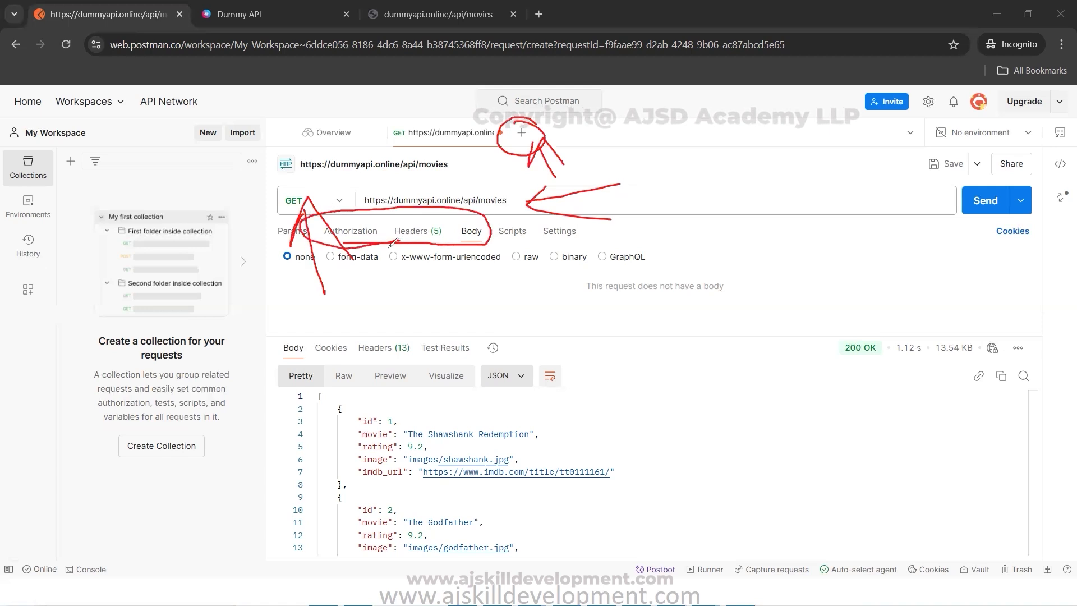
mouse_move(994, 262)
left_mouse_down()
mouse_move(982, 203)
mouse_move(956, 236)
left_mouse_up()
left_click_drag(983, 203, 1002, 234)
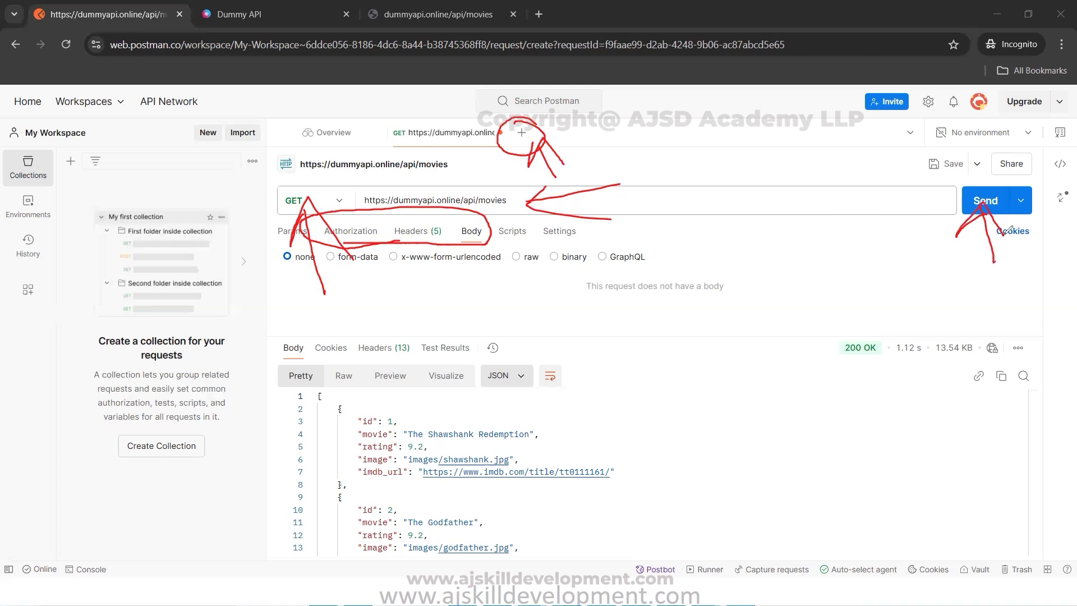
left_click_drag(849, 287, 864, 338)
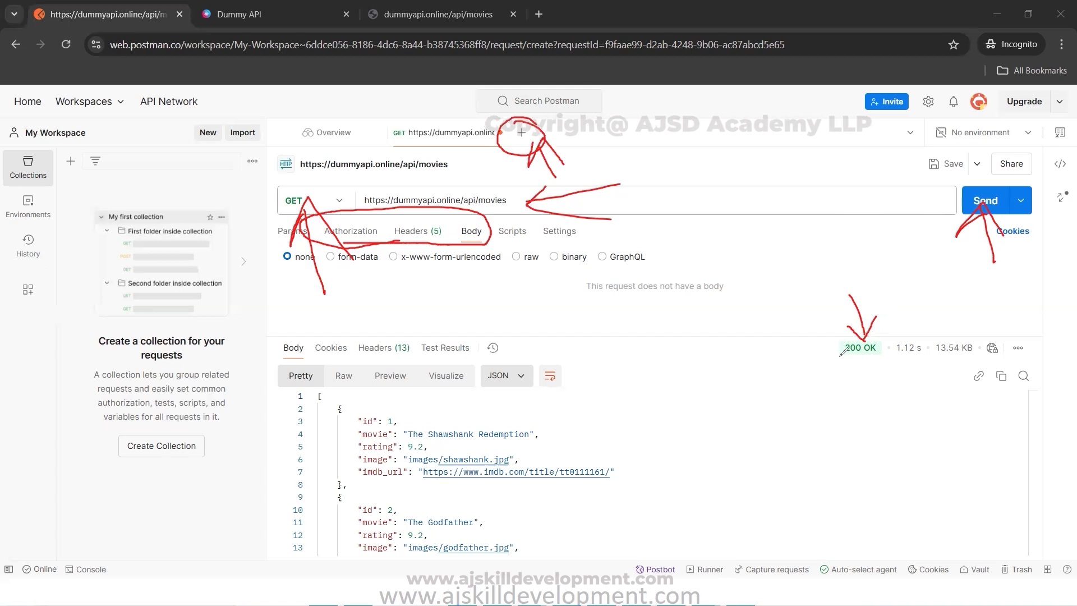
mouse_move(656, 427)
left_mouse_down()
mouse_move(704, 392)
mouse_move(639, 432)
mouse_move(726, 436)
left_mouse_up()
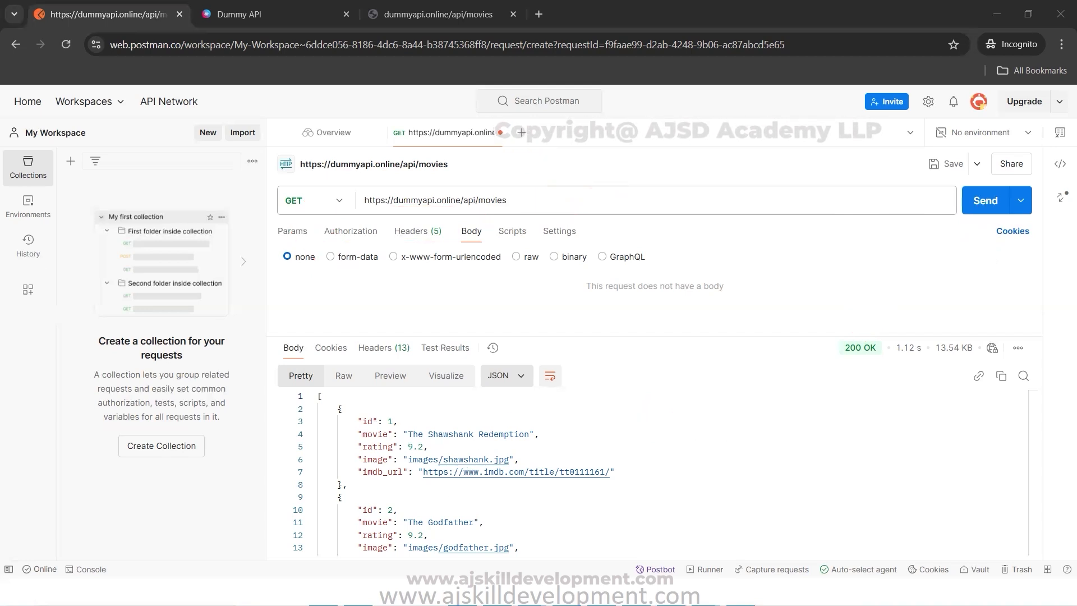
scroll(652, 432, "down", 5)
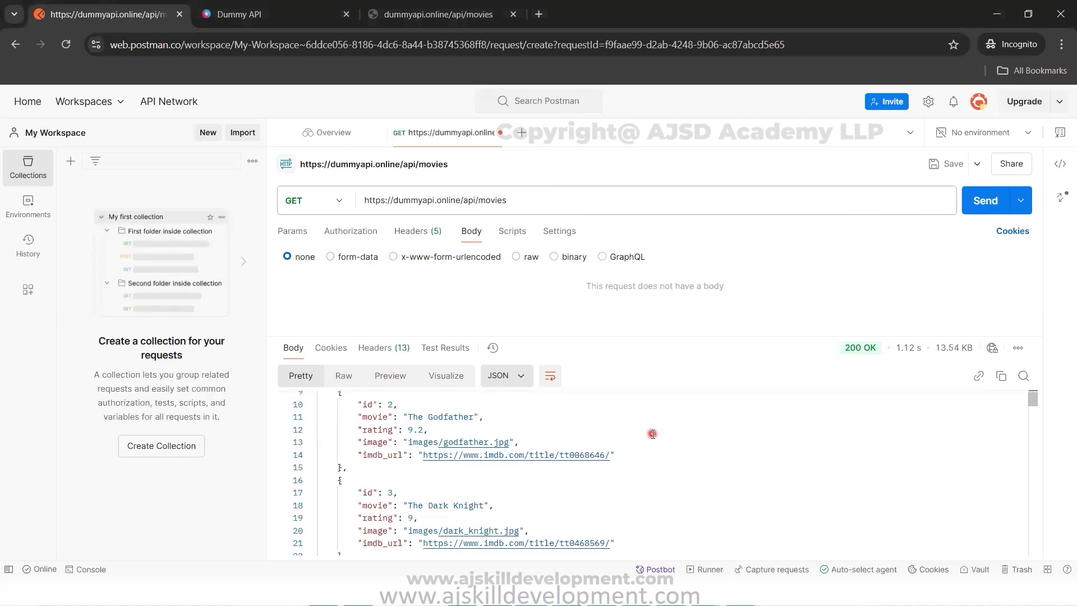
scroll(653, 433, "down", 10)
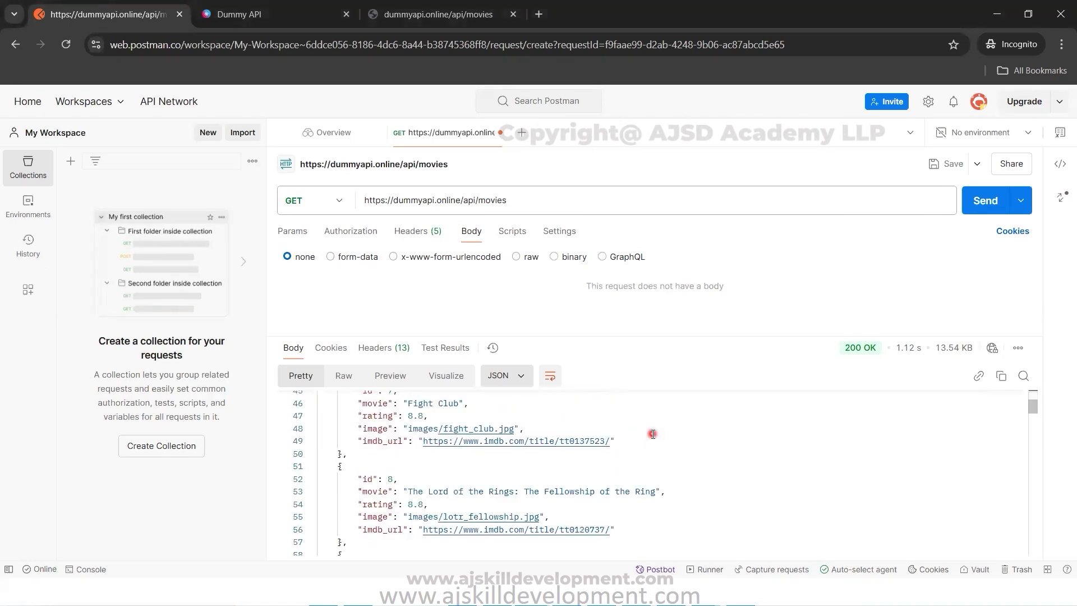
scroll(653, 434, "down", 15)
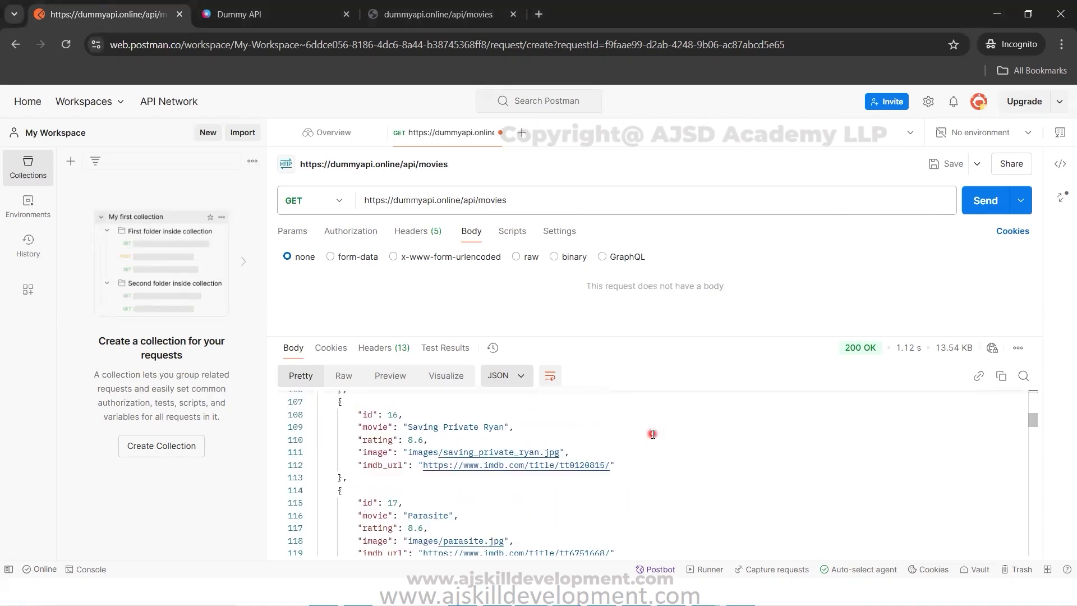
scroll(653, 433, "up", 20)
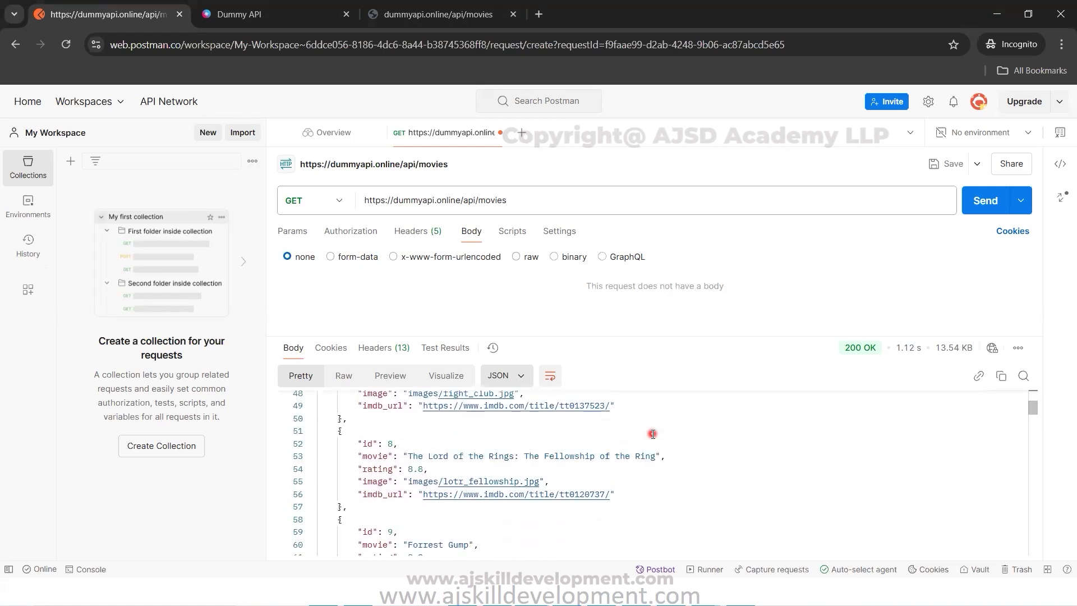
scroll(653, 433, "up", 4)
scroll(653, 433, "up", 4)
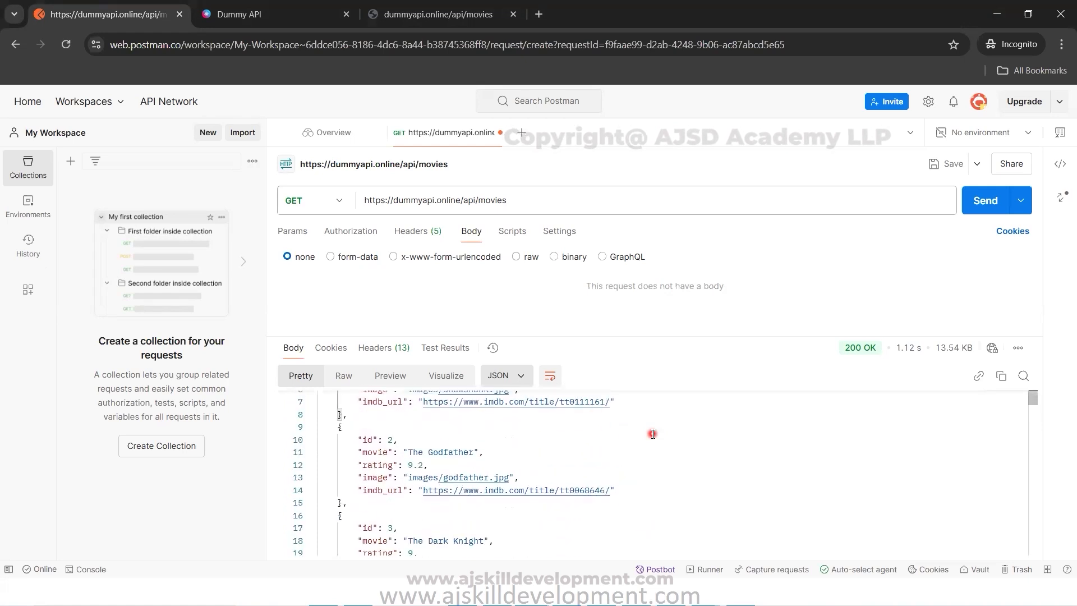
scroll(653, 433, "up", 3)
left_click(653, 433)
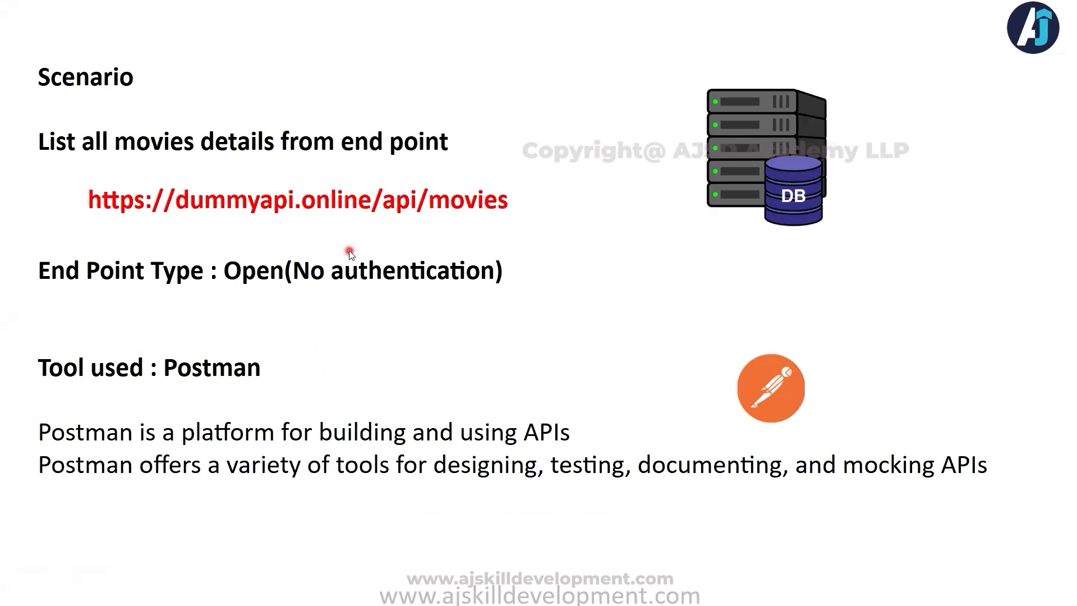
Advance past the Postman steps slide to the "How API Works ?" request/response diagram slide.
left_click(535, 384)
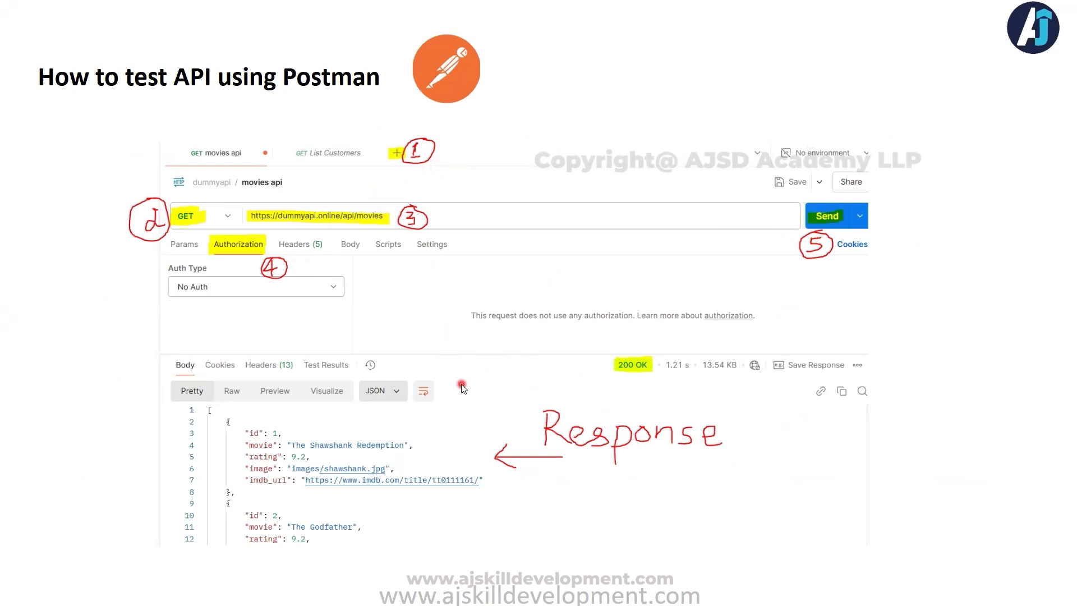
key("Left")
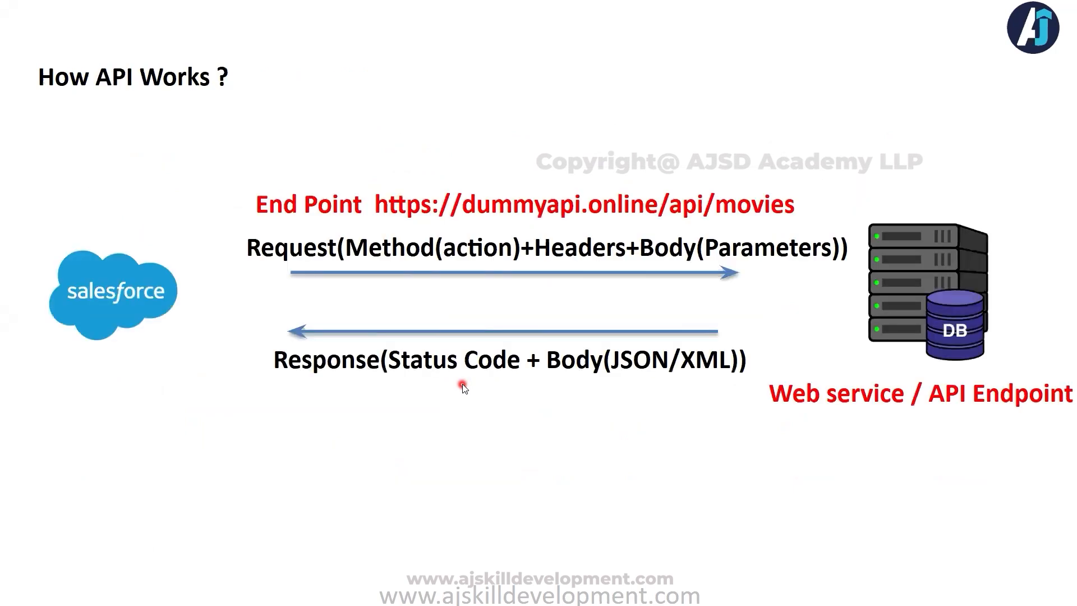